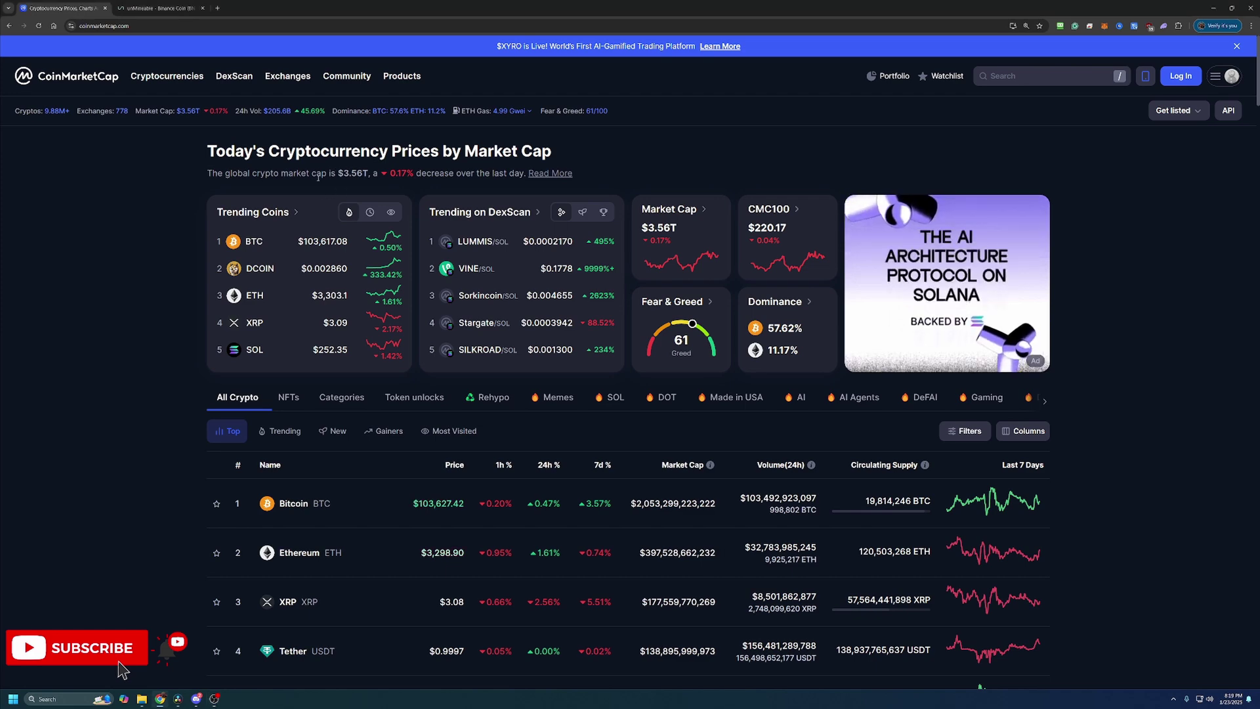
left_click_drag(344, 174, 359, 173)
left_click(364, 173)
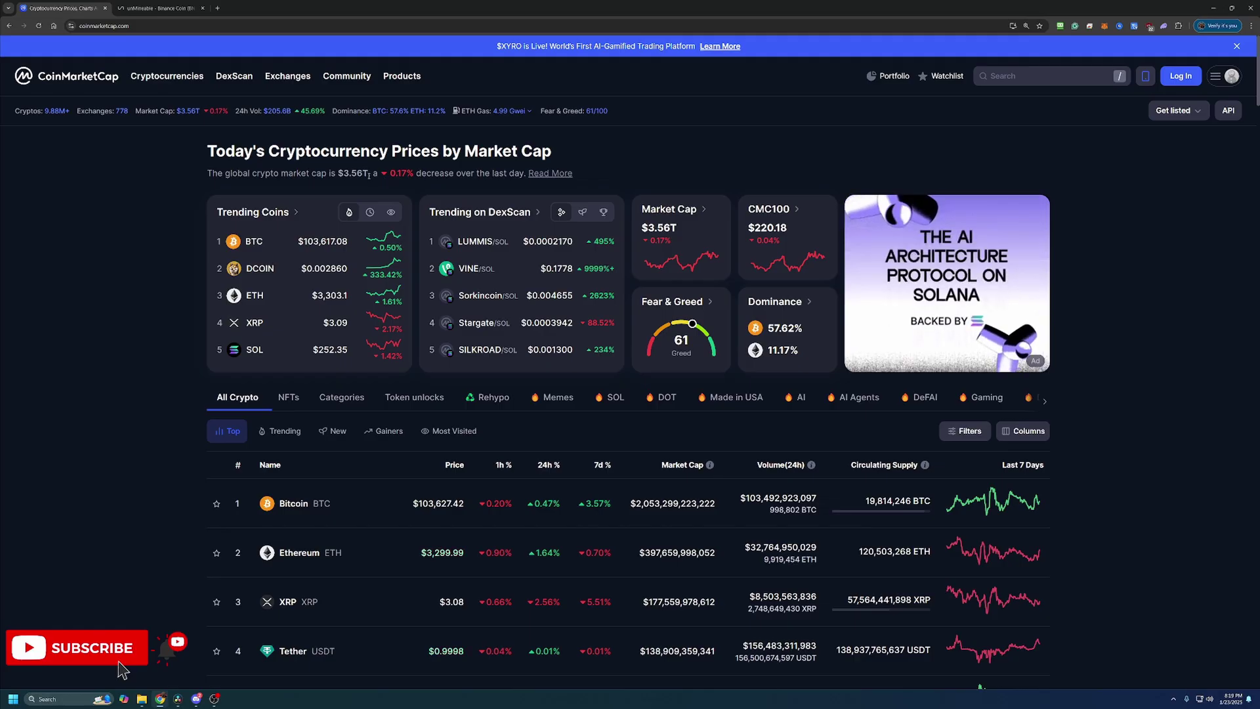
scroll(129, 374, "down", 2)
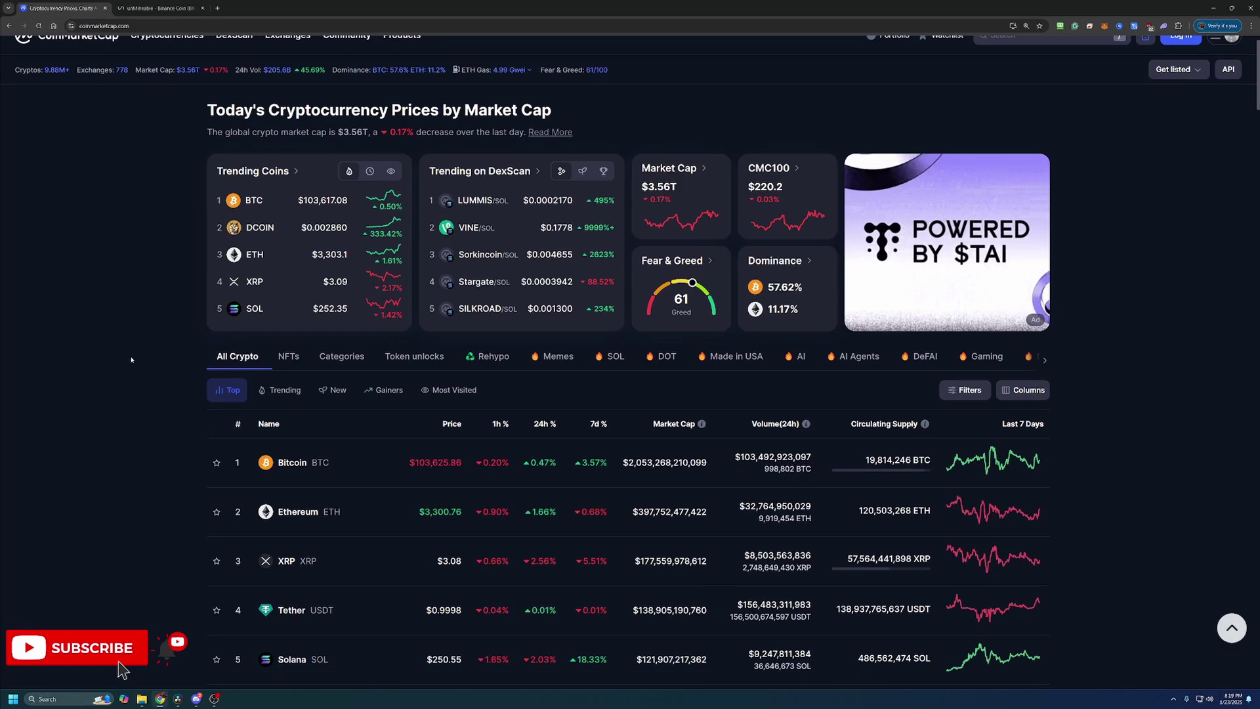
scroll(140, 348, "down", 3)
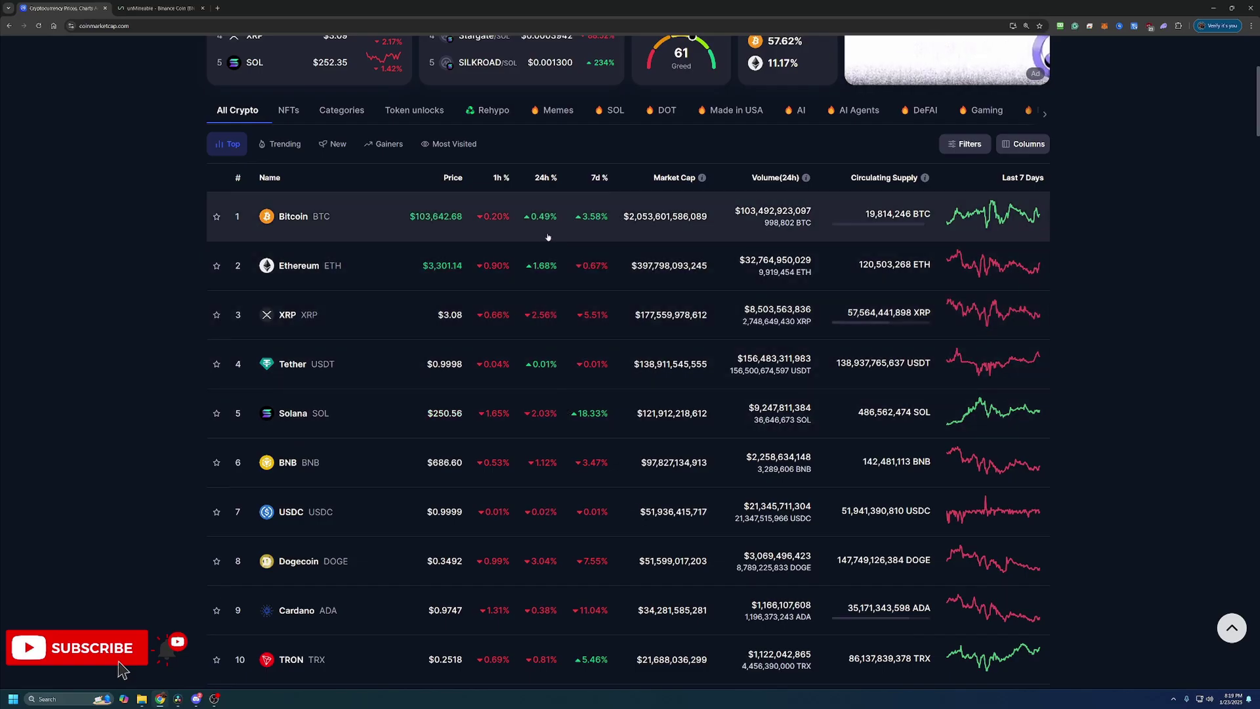
scroll(492, 414, "down", 1)
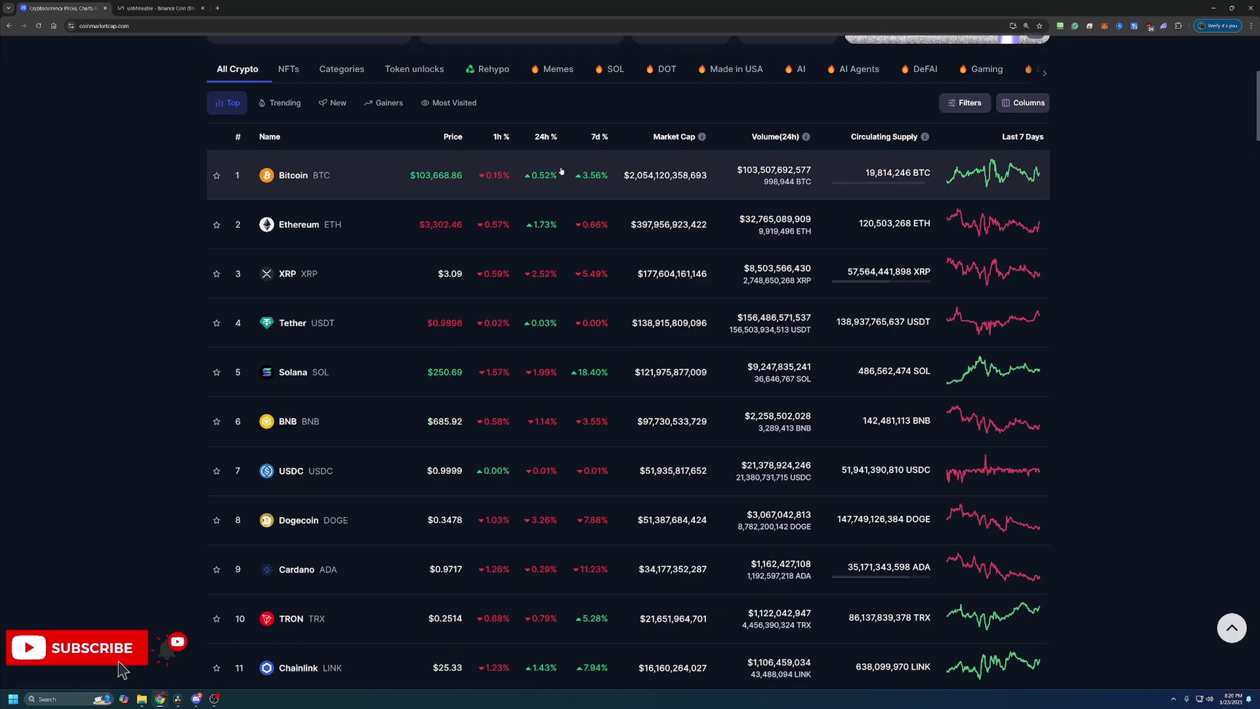
Open BNB's CoinMarketCap page ($685.99) and show its All-time price chart.
left_click(285, 425)
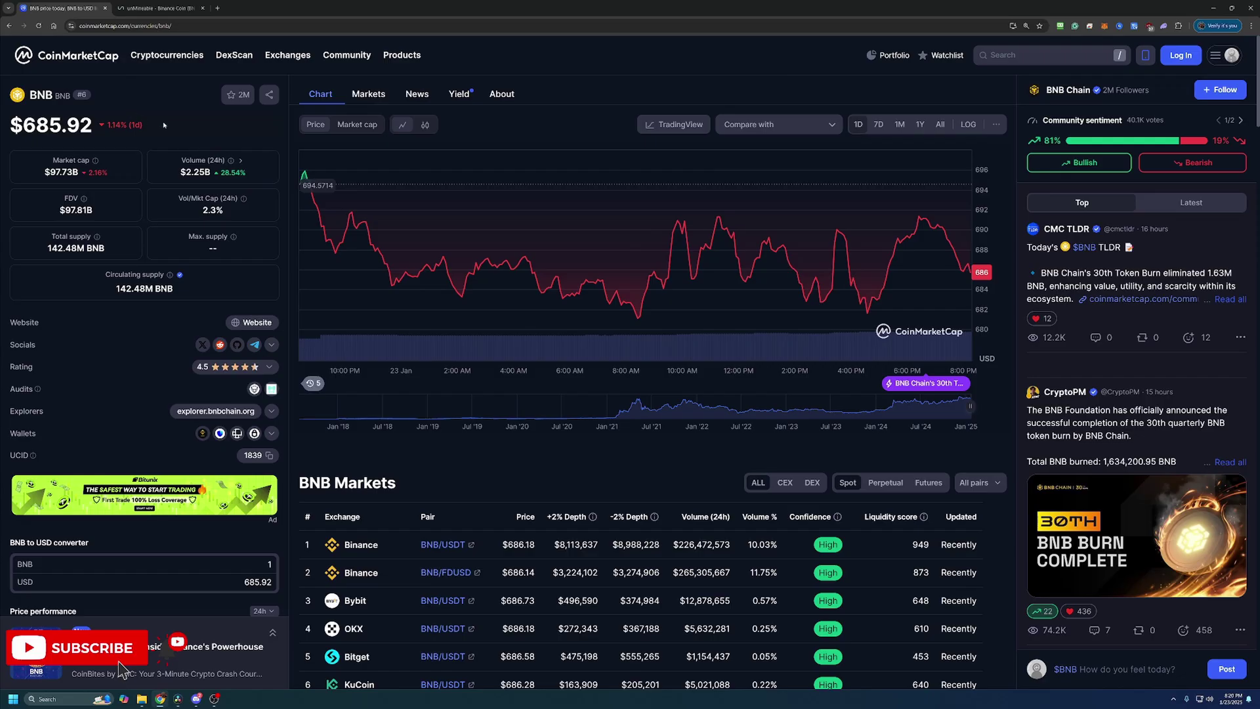
left_click(939, 125)
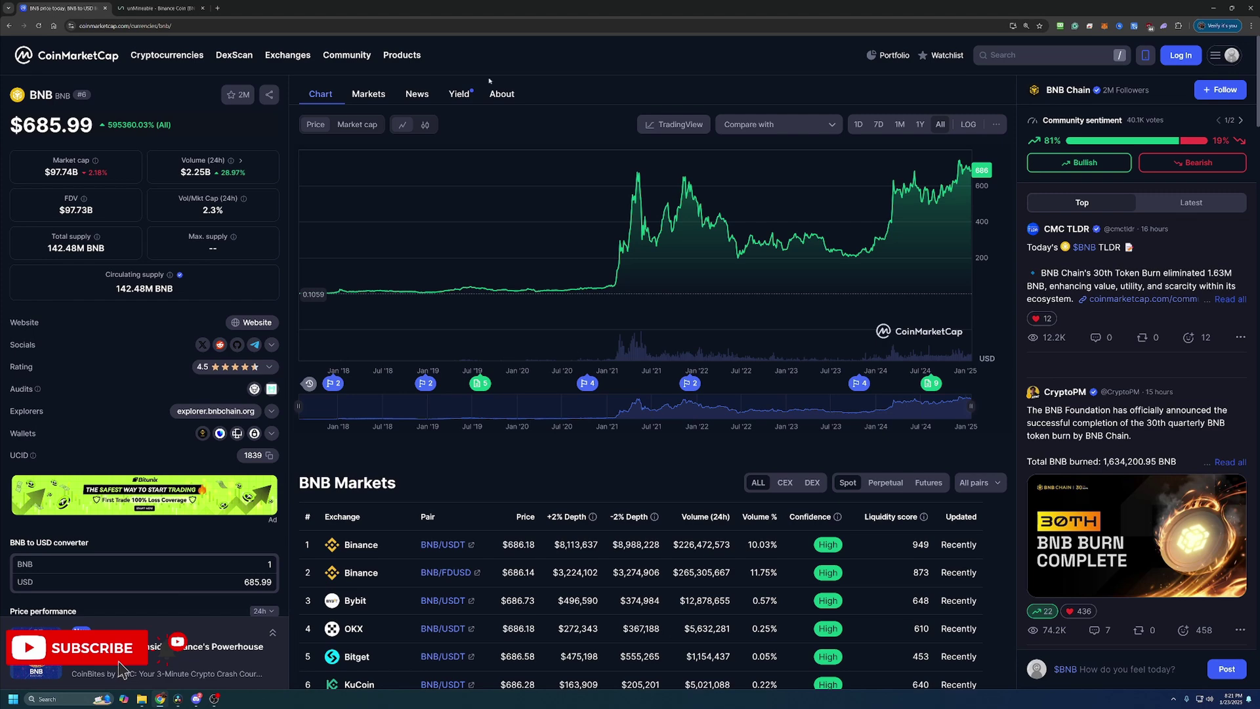
On unMineable's BNB mining page, page through the algorithm pools to Kawpow and beyond.
left_click(158, 8)
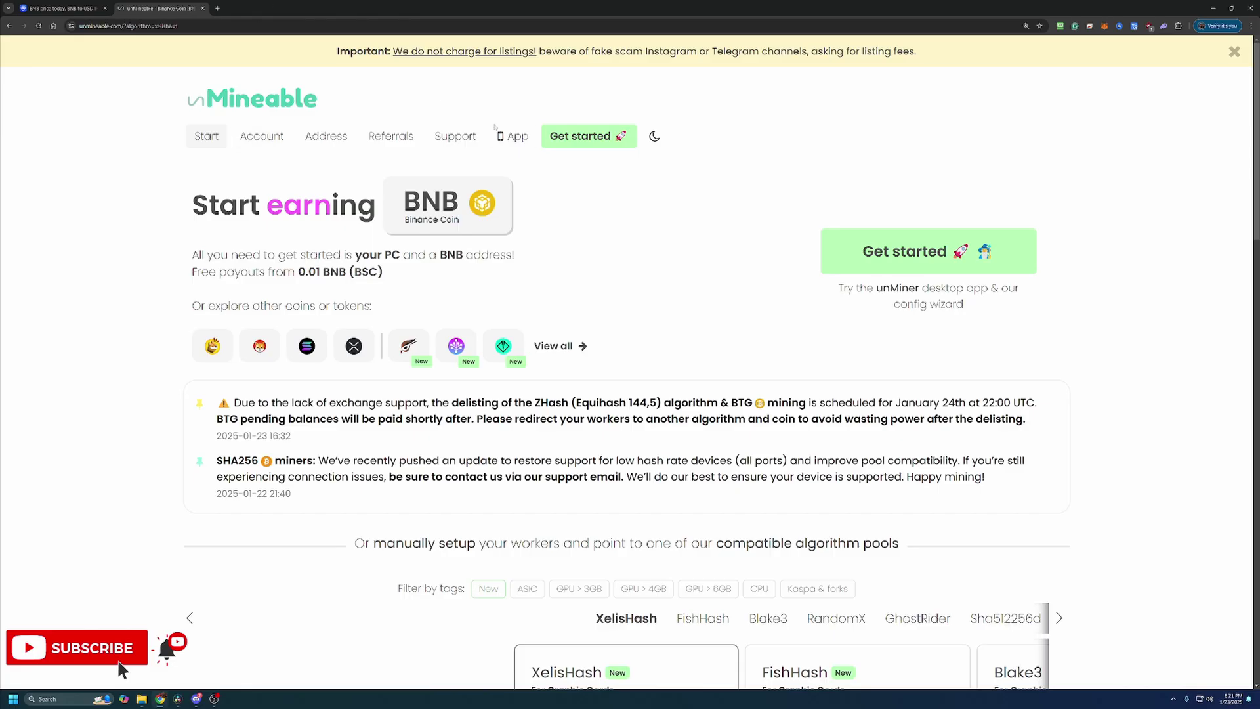
scroll(879, 438, "down", 3)
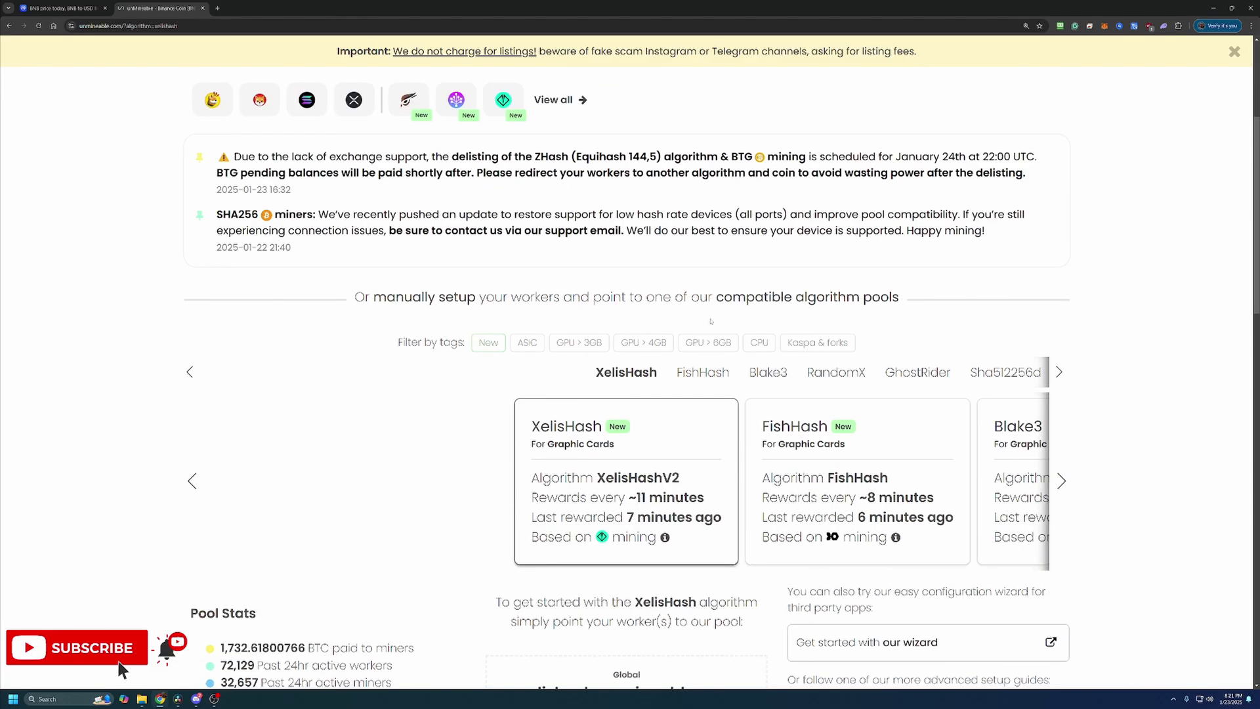
left_click(1061, 481)
left_click(1061, 481)
left_click(1062, 481)
left_click(1061, 481)
left_click(1061, 481)
left_click(1061, 481)
left_click(1061, 481)
left_click(1061, 481)
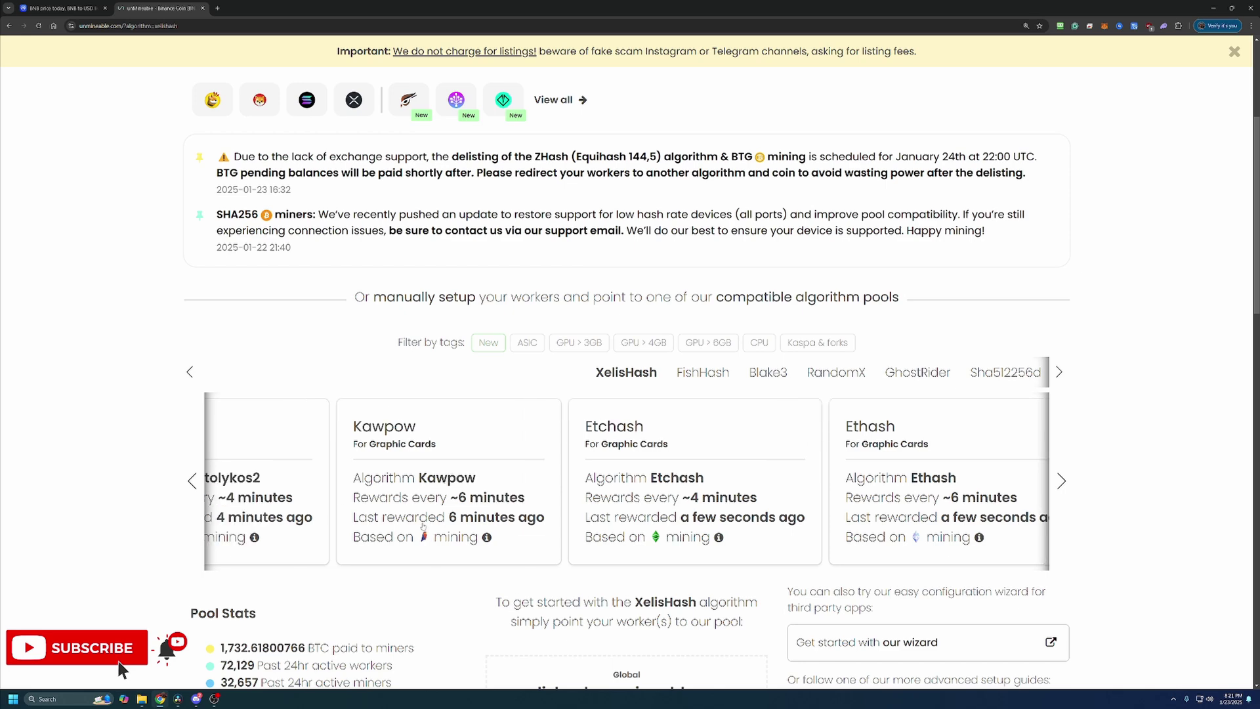
scroll(529, 487, "up", 3)
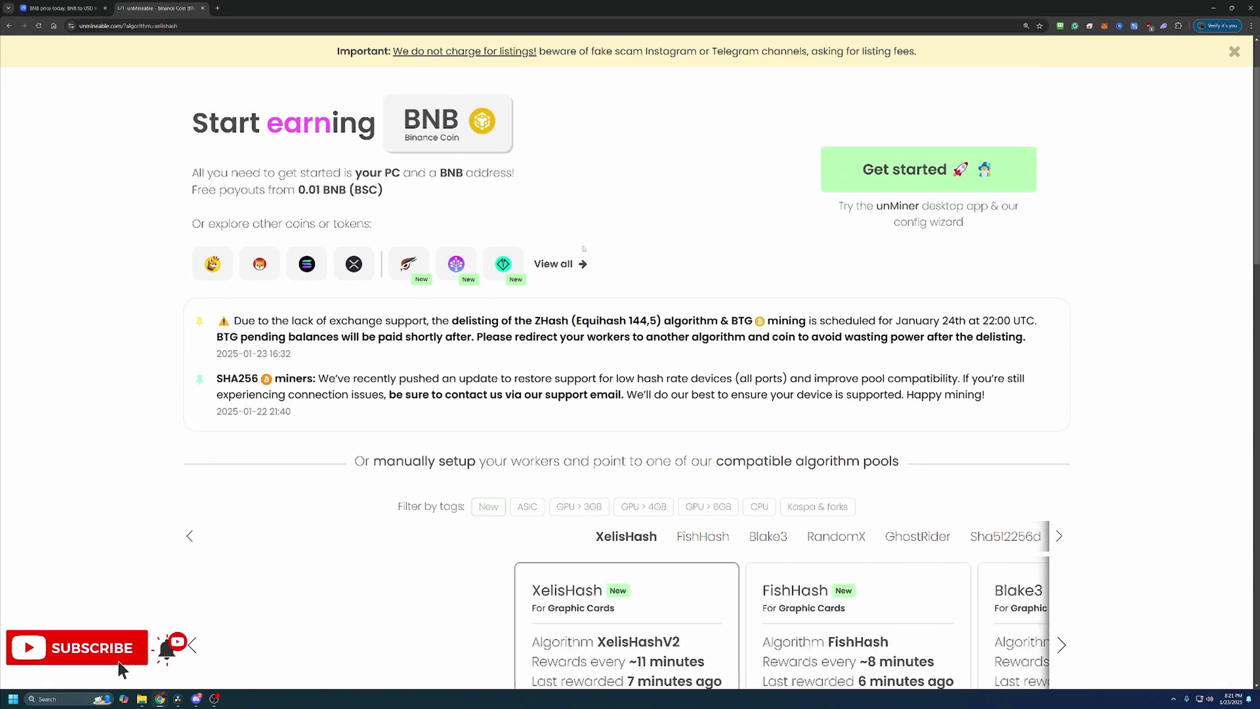
scroll(630, 379, "down", 1)
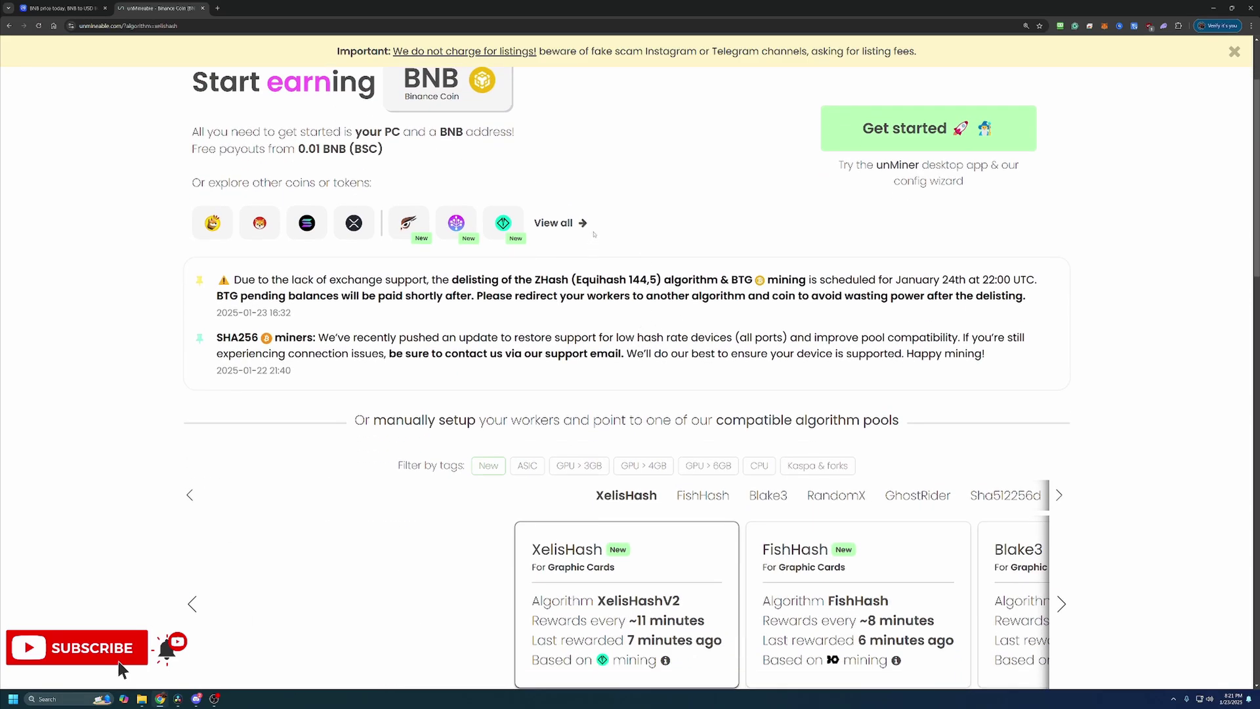
scroll(606, 243, "down", 5)
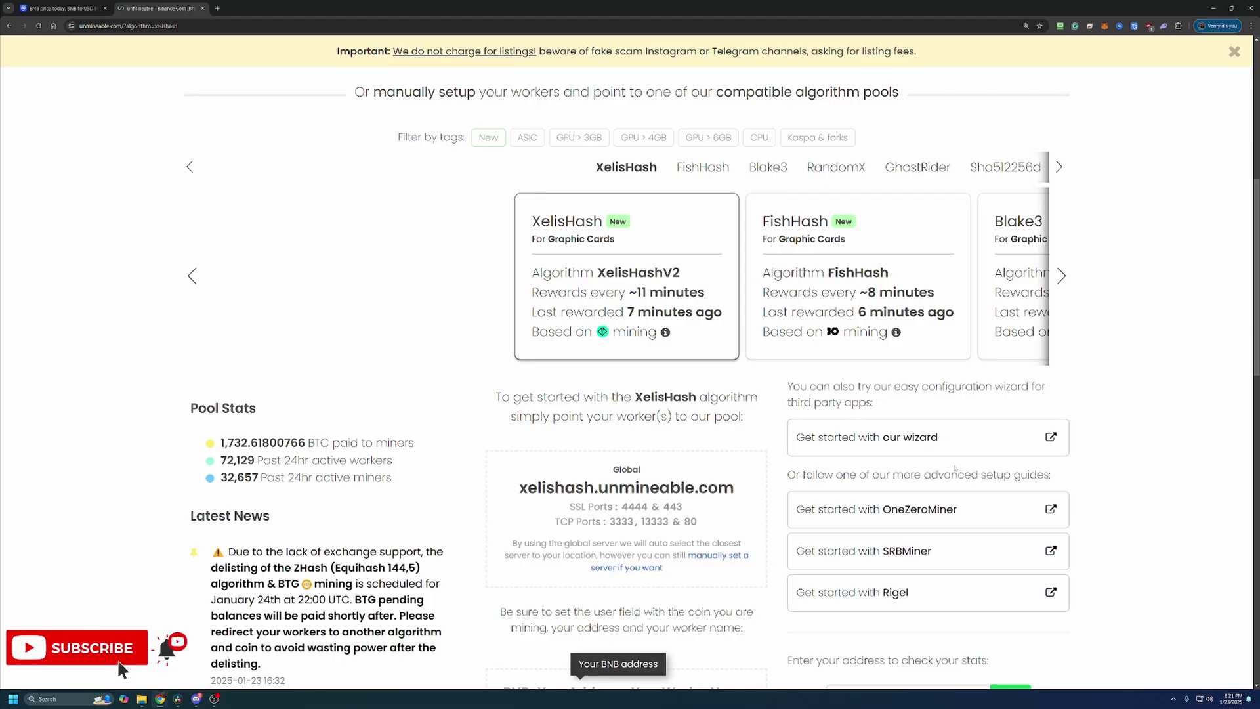
Launch the unMineable wizard in Basic mode with Graphics Card (GPU) hardware.
left_click(836, 444)
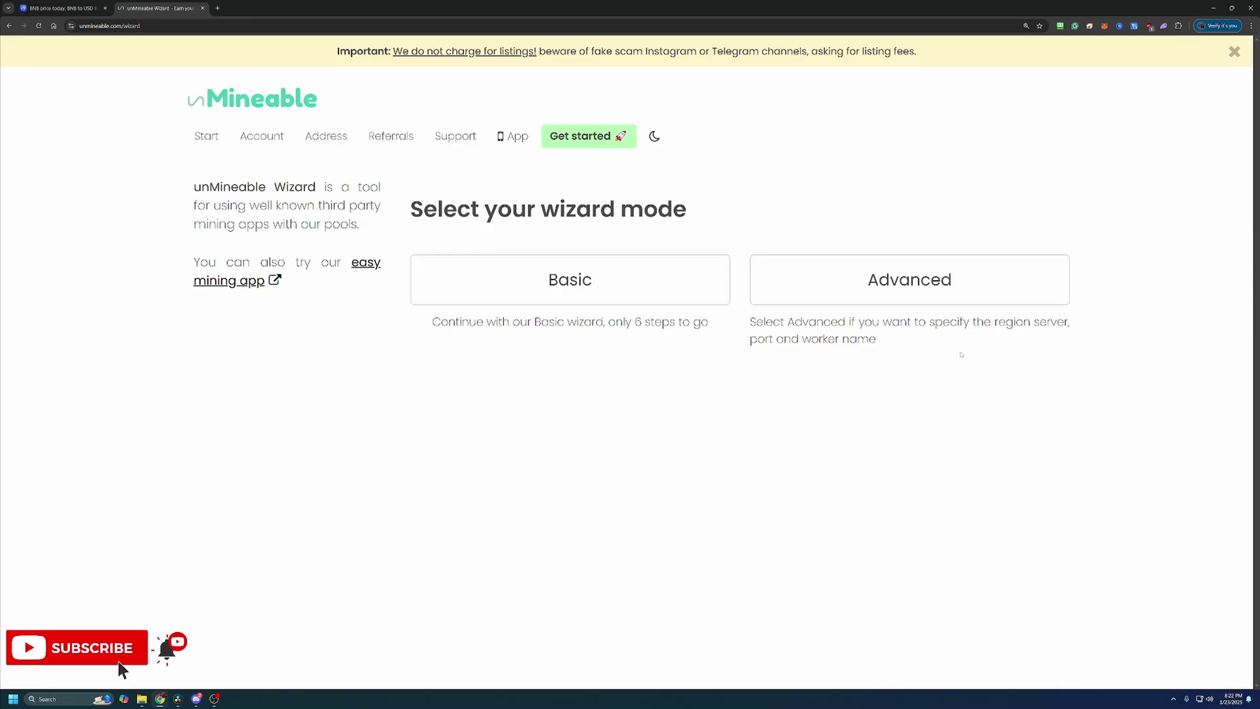
left_click(627, 298)
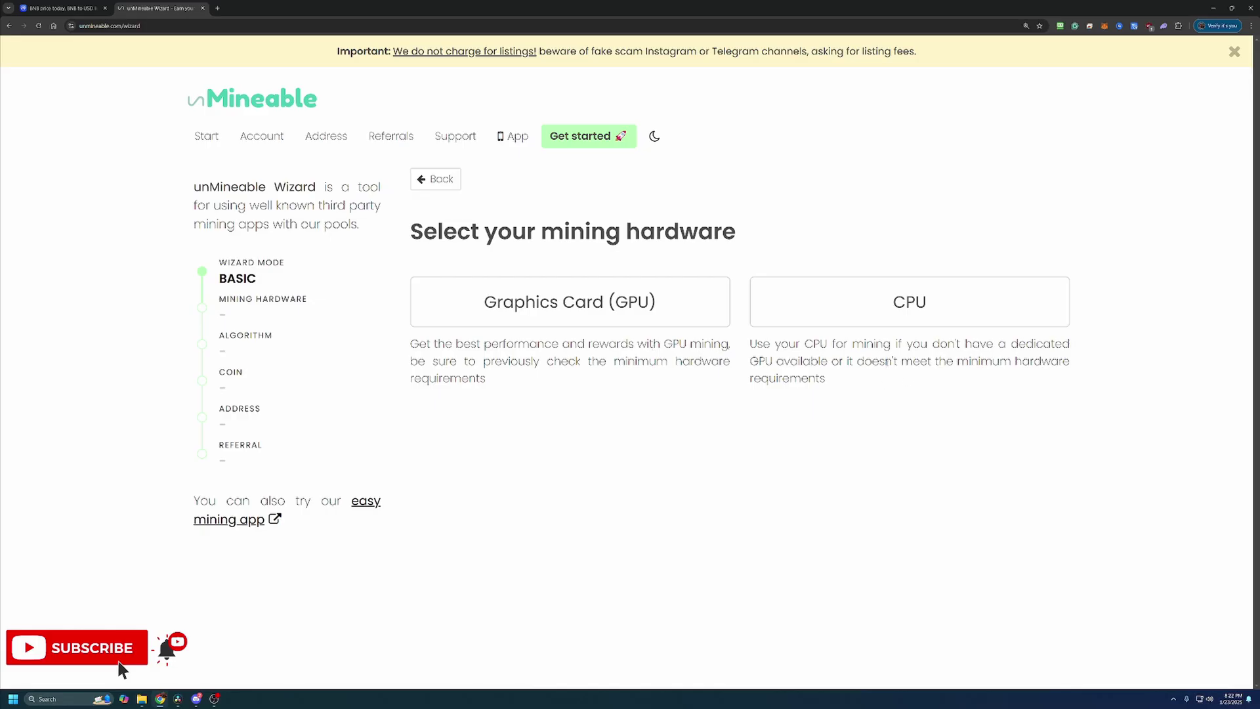
left_click(663, 309)
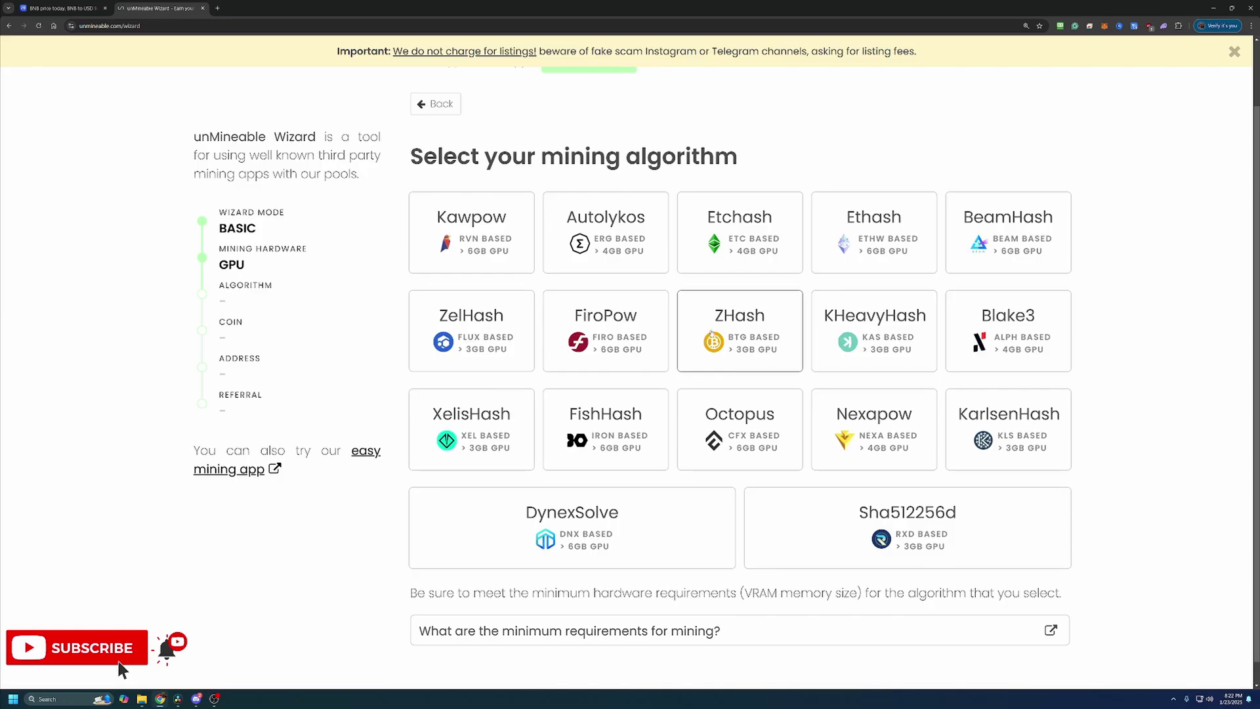
Choose the Kawpow algorithm and Binance Coin, then paste the BNB wallet address.
left_click(489, 226)
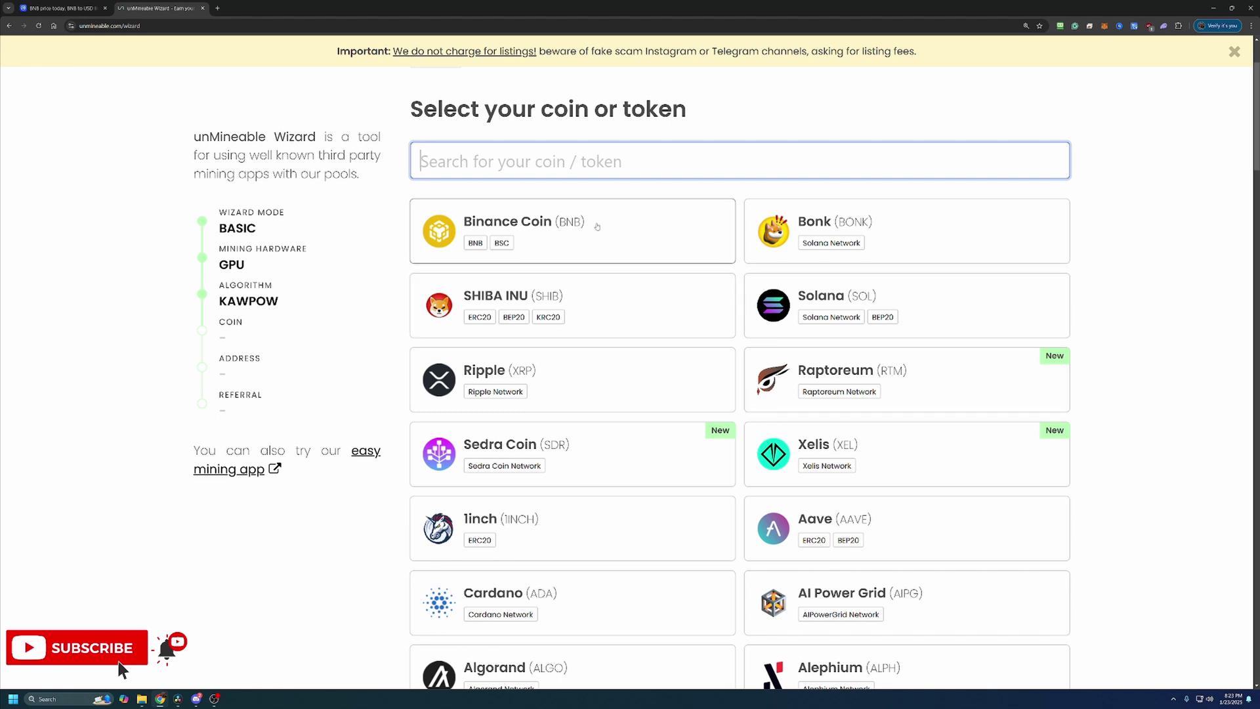
left_click(572, 228)
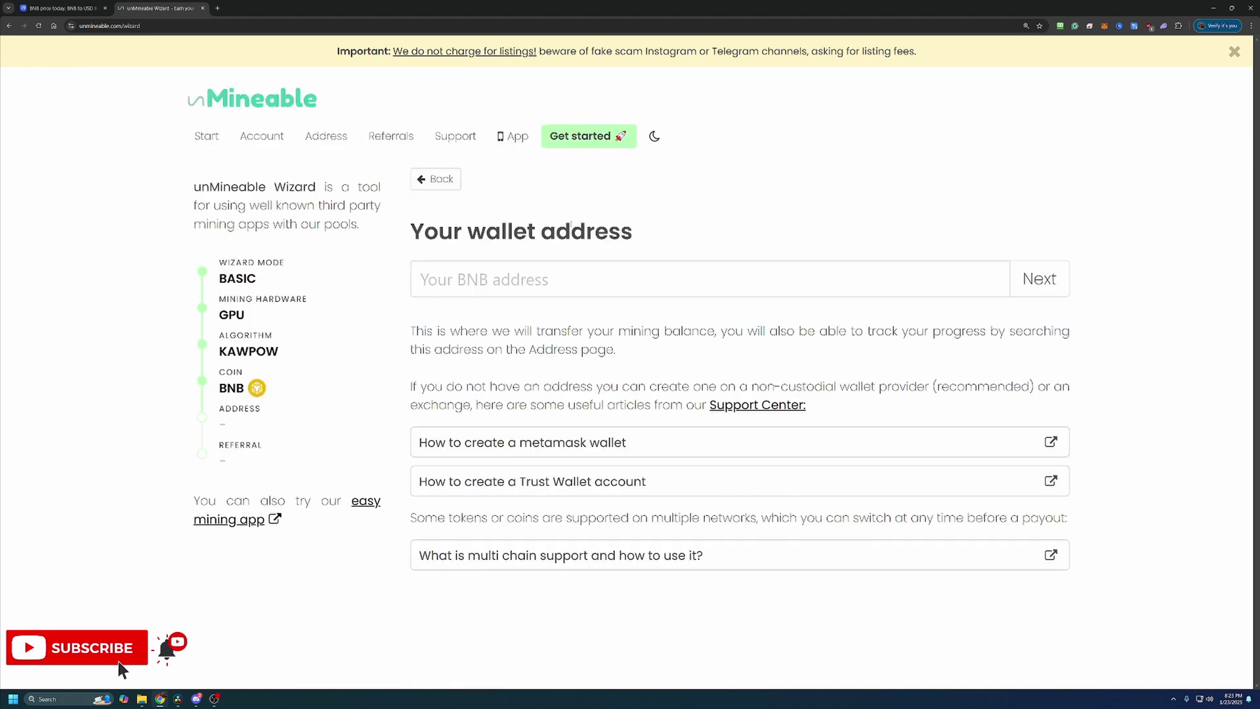
left_click(529, 260)
type("0x9f1b7FAE54BE07F4FEE34Eb1aaCb39A1F7B6FC92")
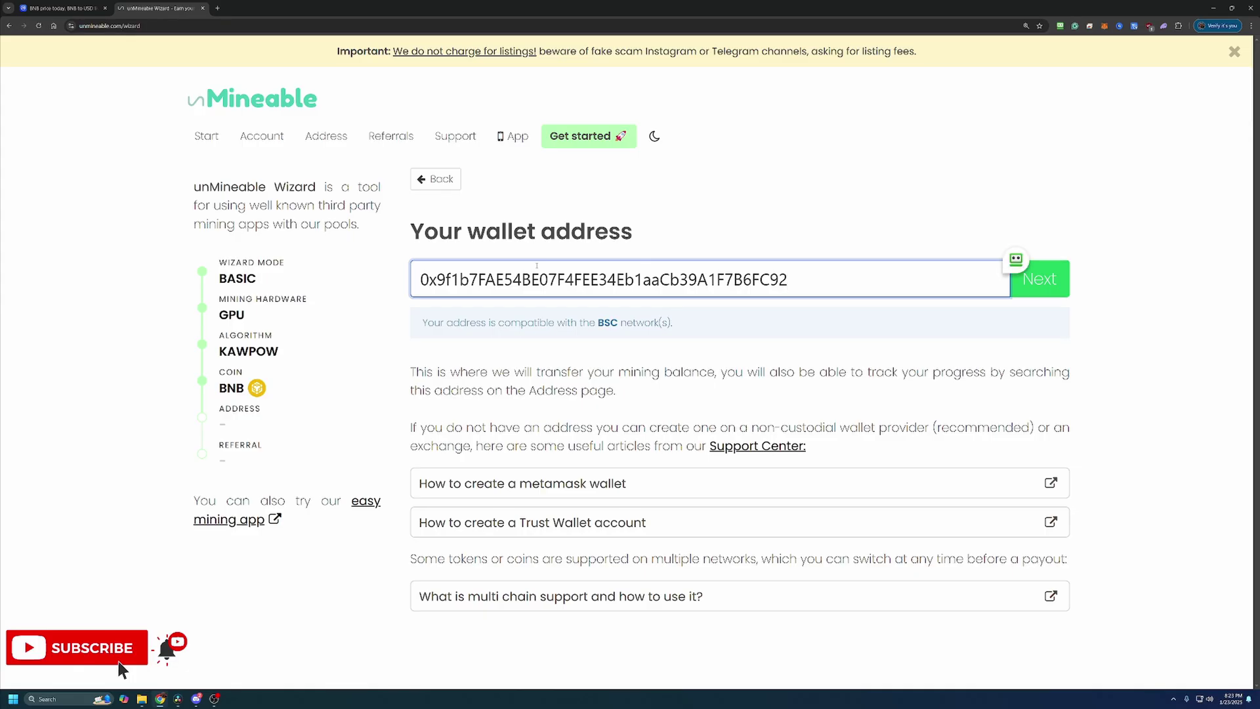
Review the BSC network compatibility note and confirm the wallet address.
left_click_drag(521, 322, 643, 349)
left_click(655, 365)
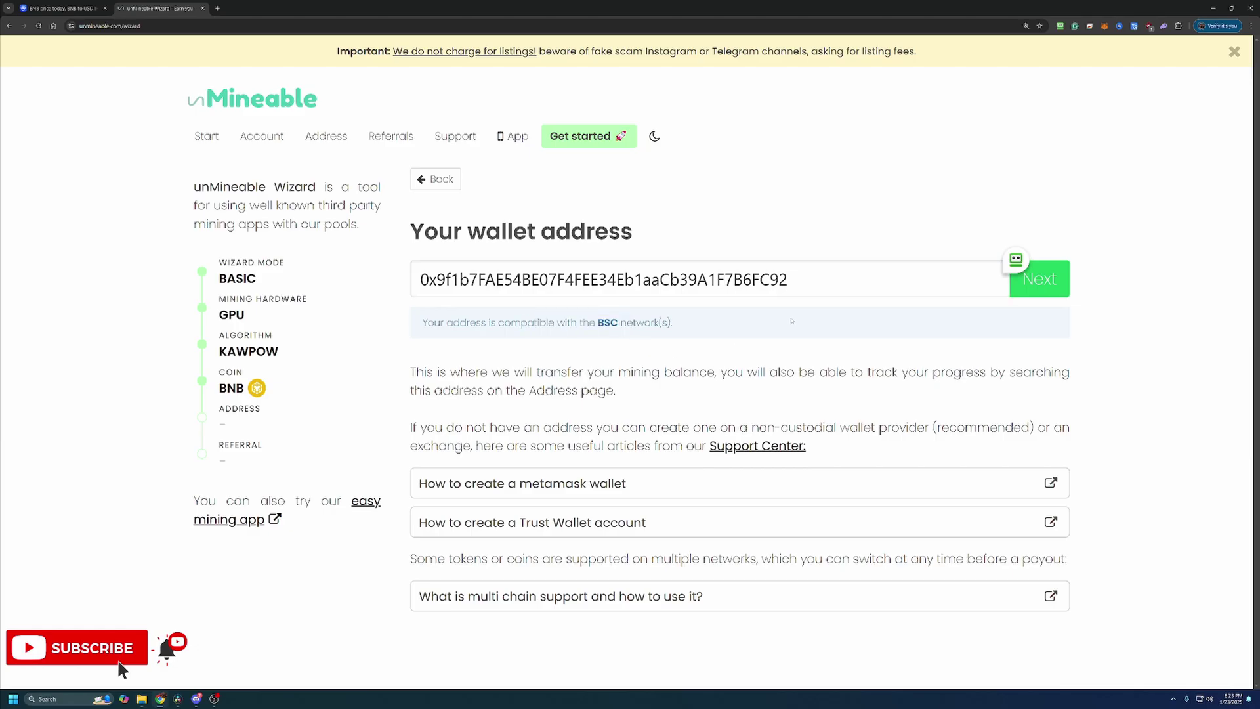
left_click_drag(609, 317, 669, 323)
left_click(669, 322)
left_click(1041, 295)
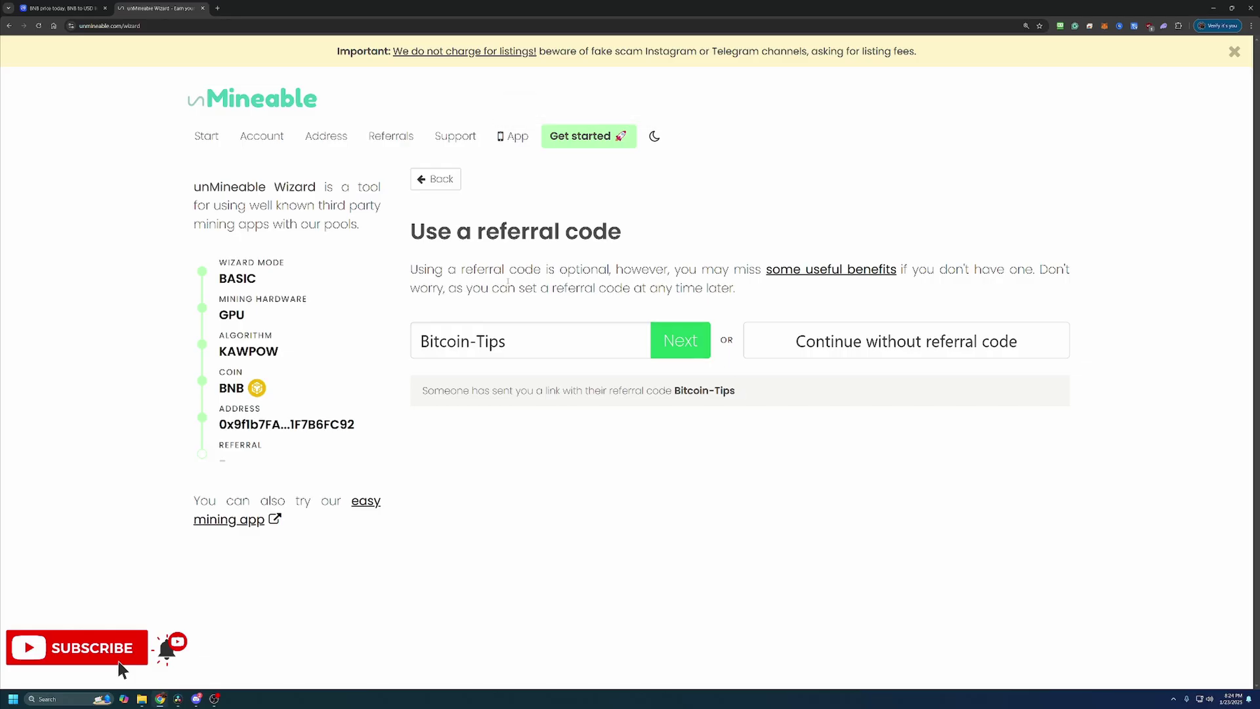
left_click(676, 348)
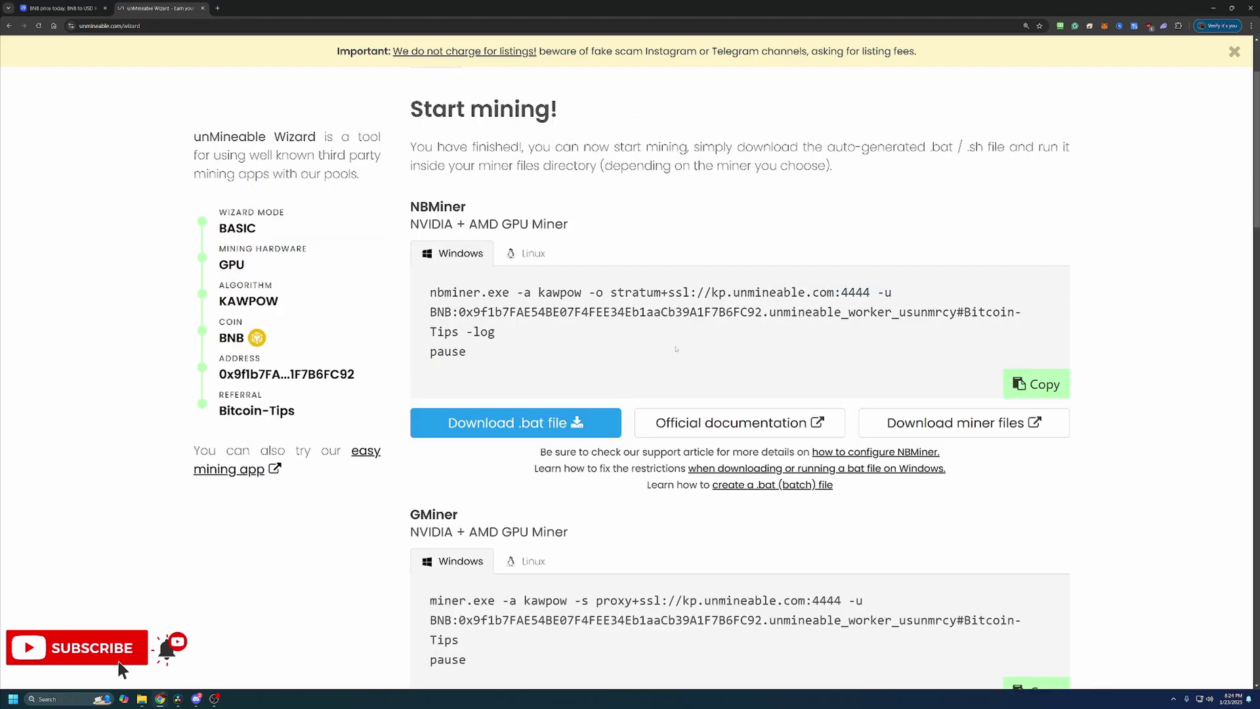
scroll(682, 319, "down", 1)
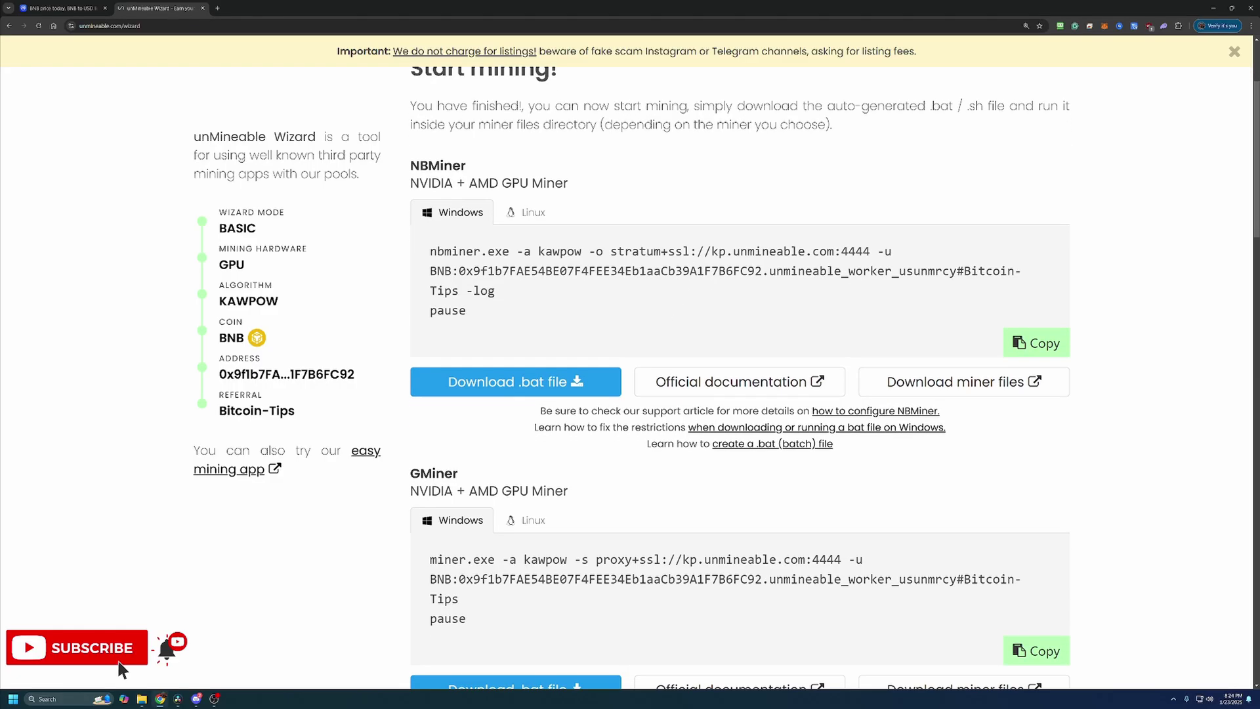
scroll(392, 311, "down", 3)
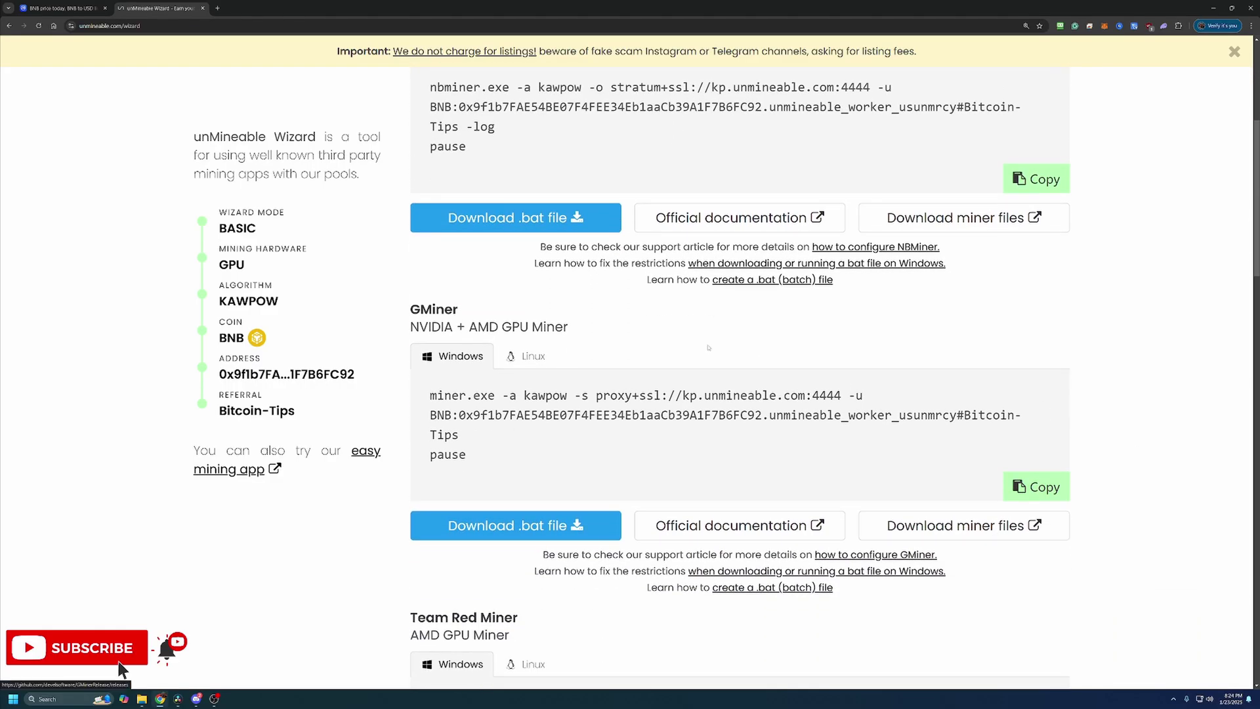
left_click_drag(393, 311, 568, 327)
left_click(551, 325)
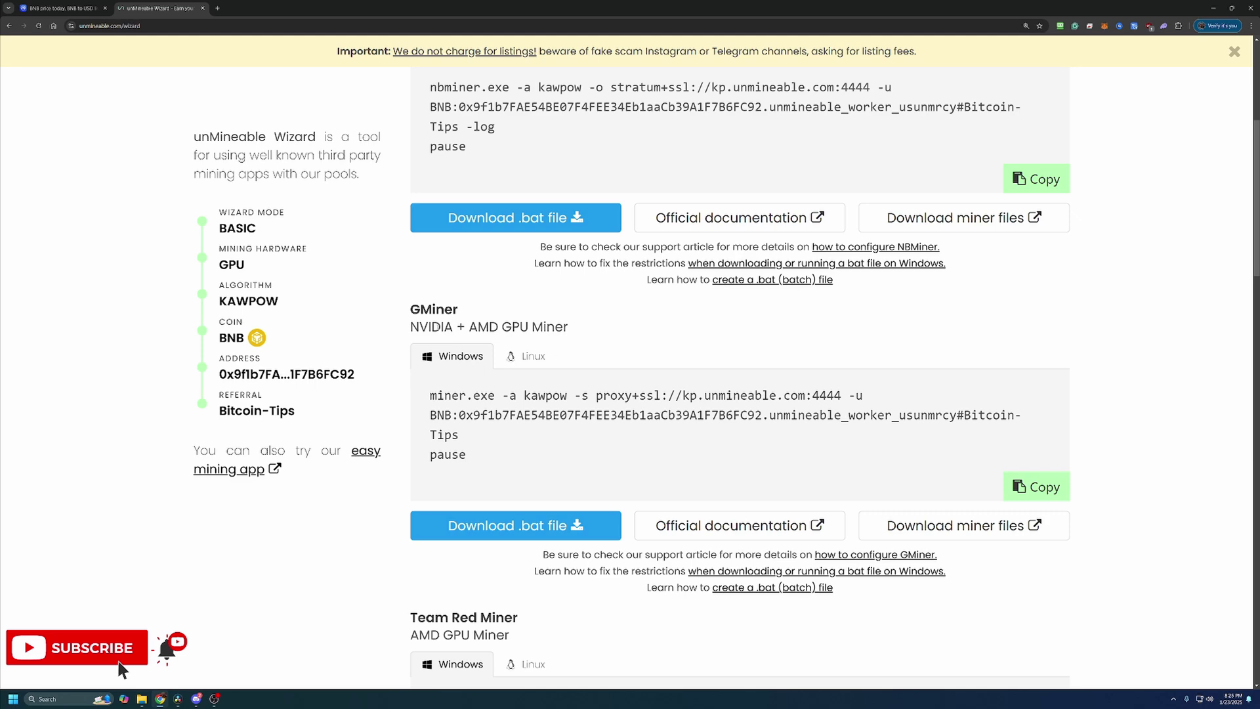
scroll(551, 334, "down", 5)
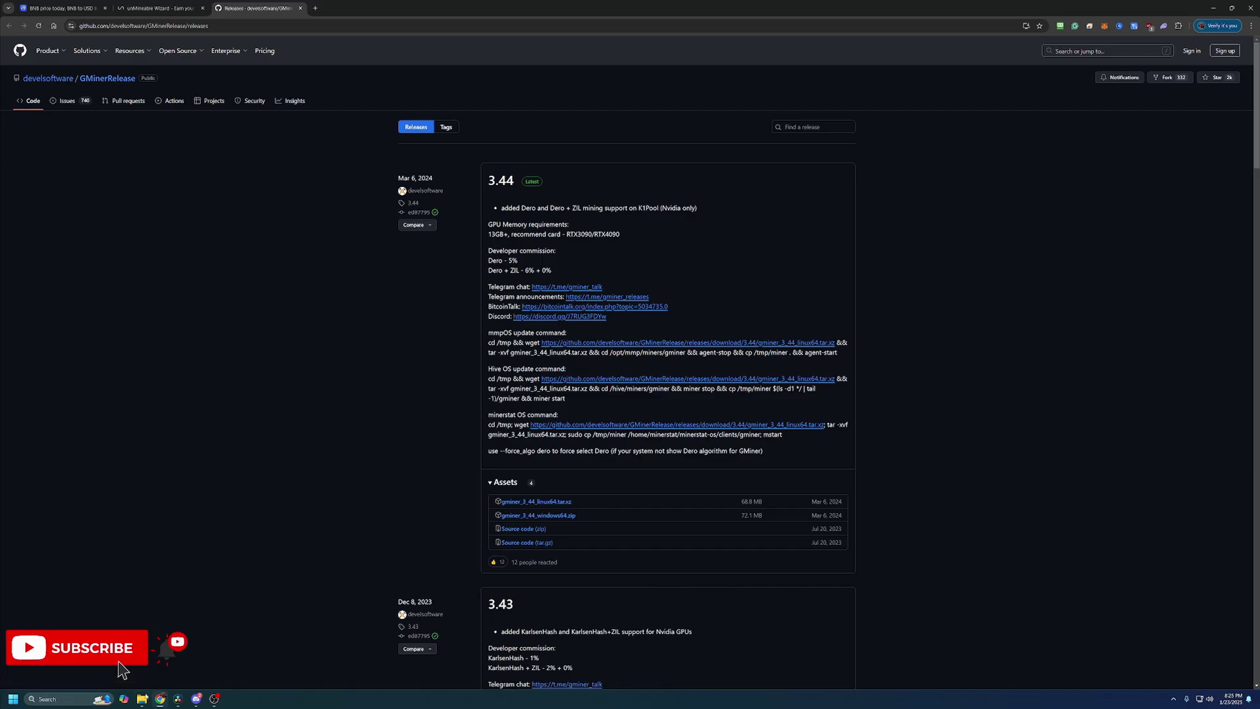
Check the extracted gminer_3_44_windows64 folder, minimize it, and return to the unMineable wizard.
key("alt+Tab")
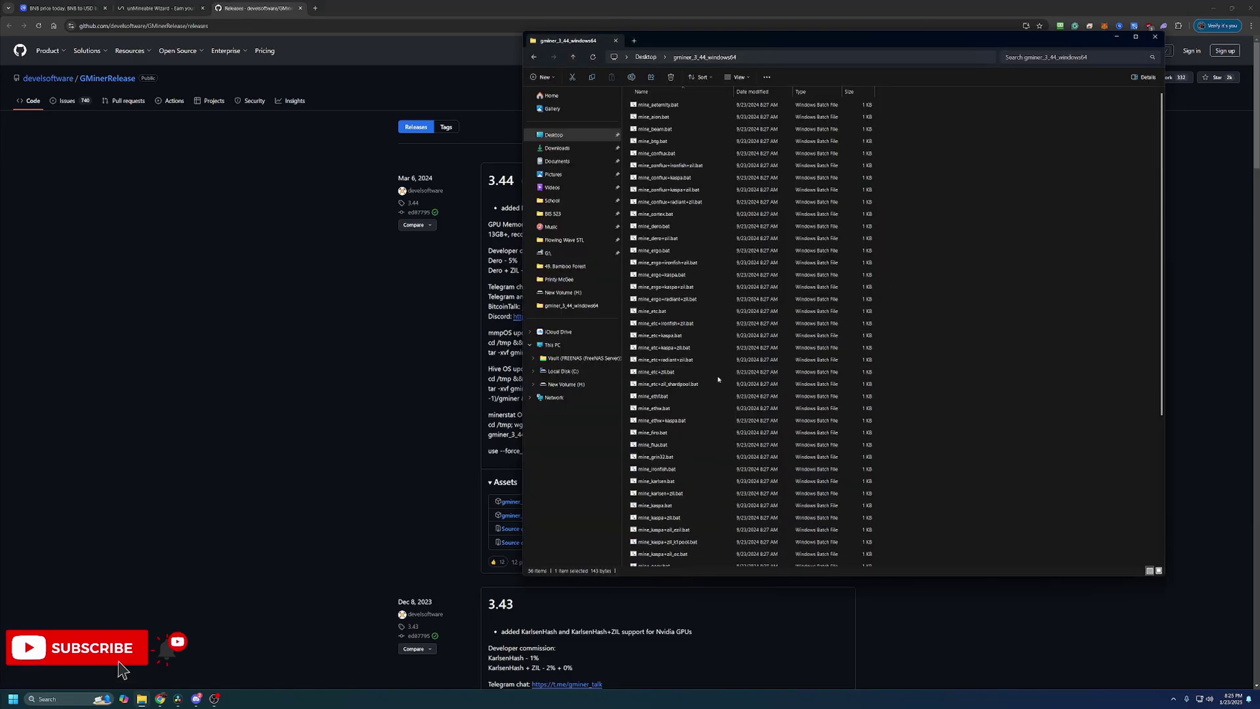
scroll(718, 379, "down", 6)
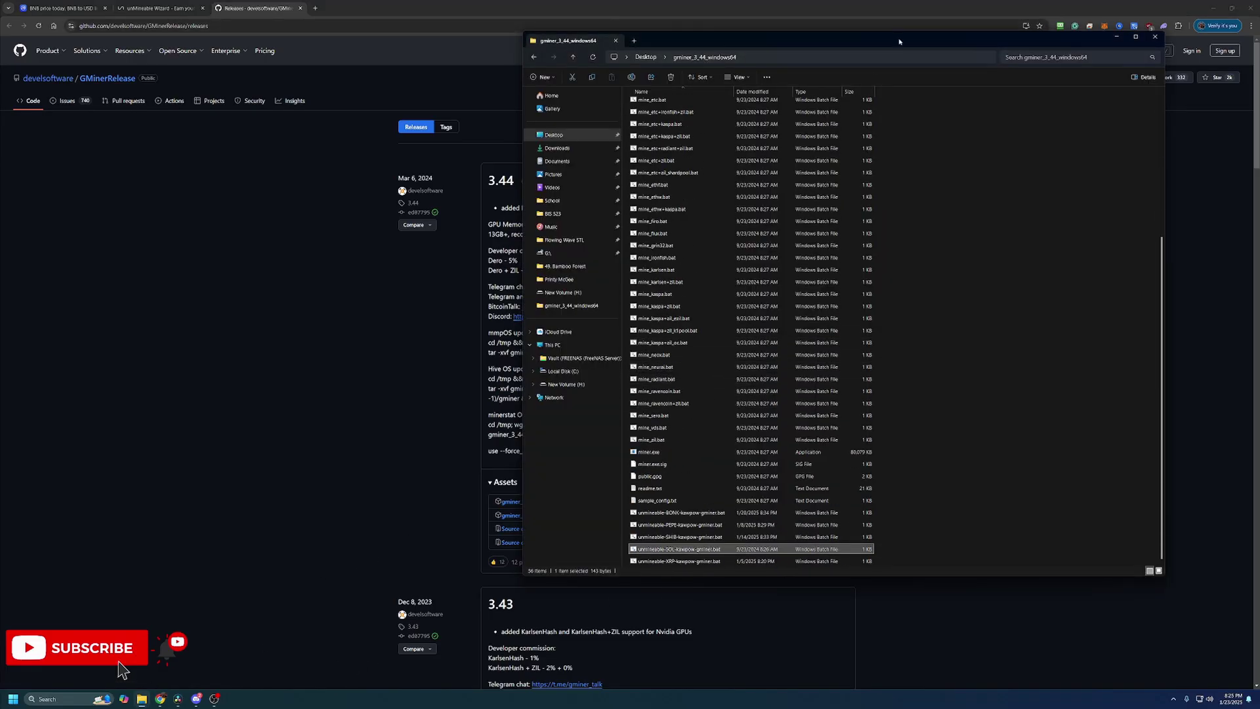
left_click(1116, 36)
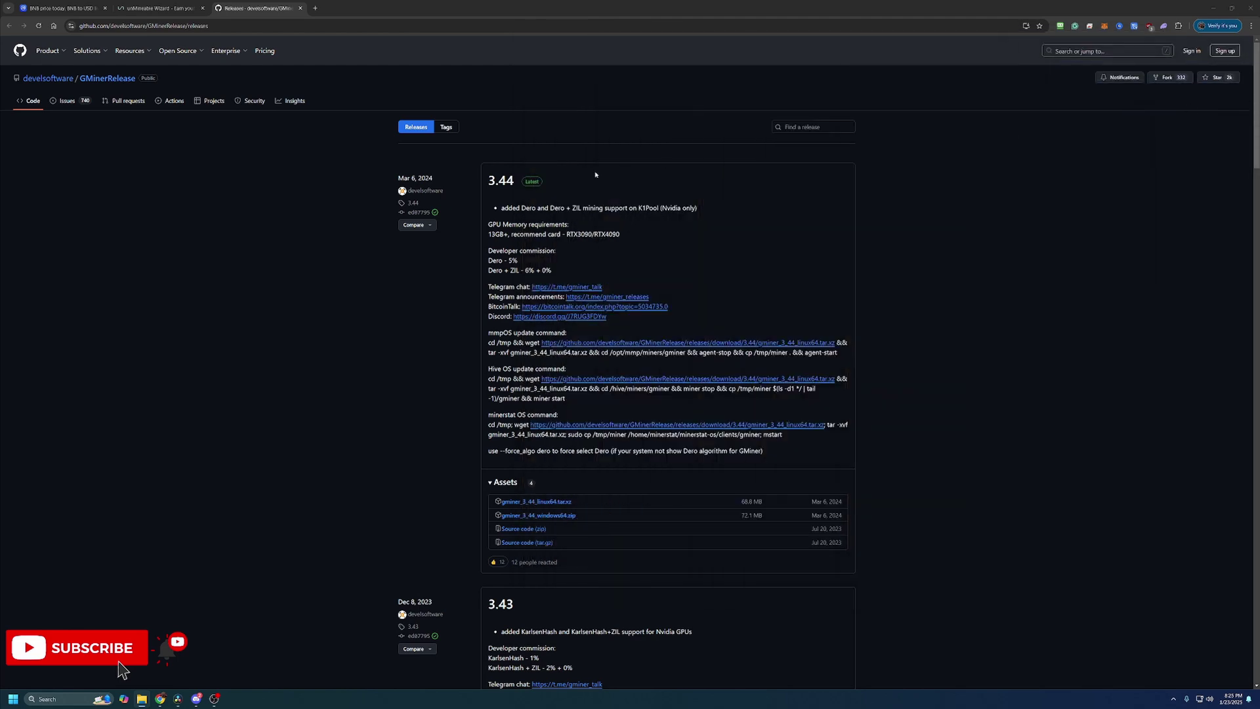
left_click(165, 8)
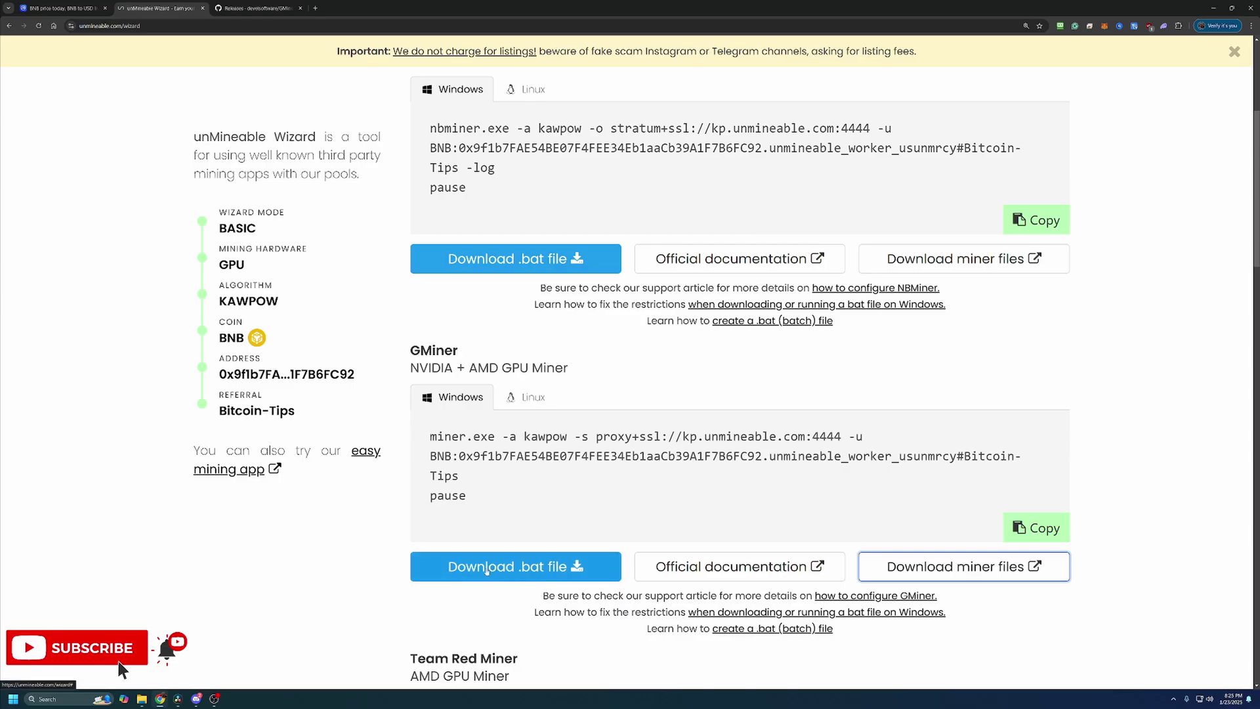
Download unmineable-BNB-kawpow-gminer.bat, keep the unverified file, and show it in its folder.
left_click(486, 570)
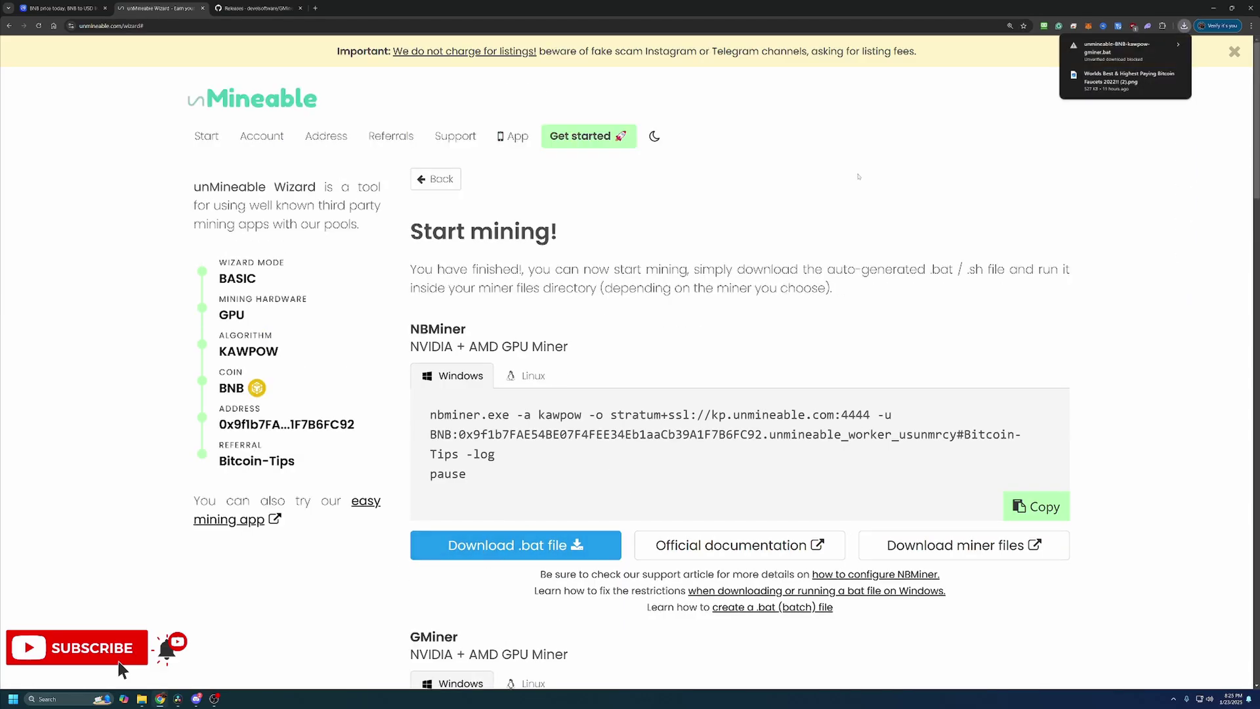
left_click(1106, 49)
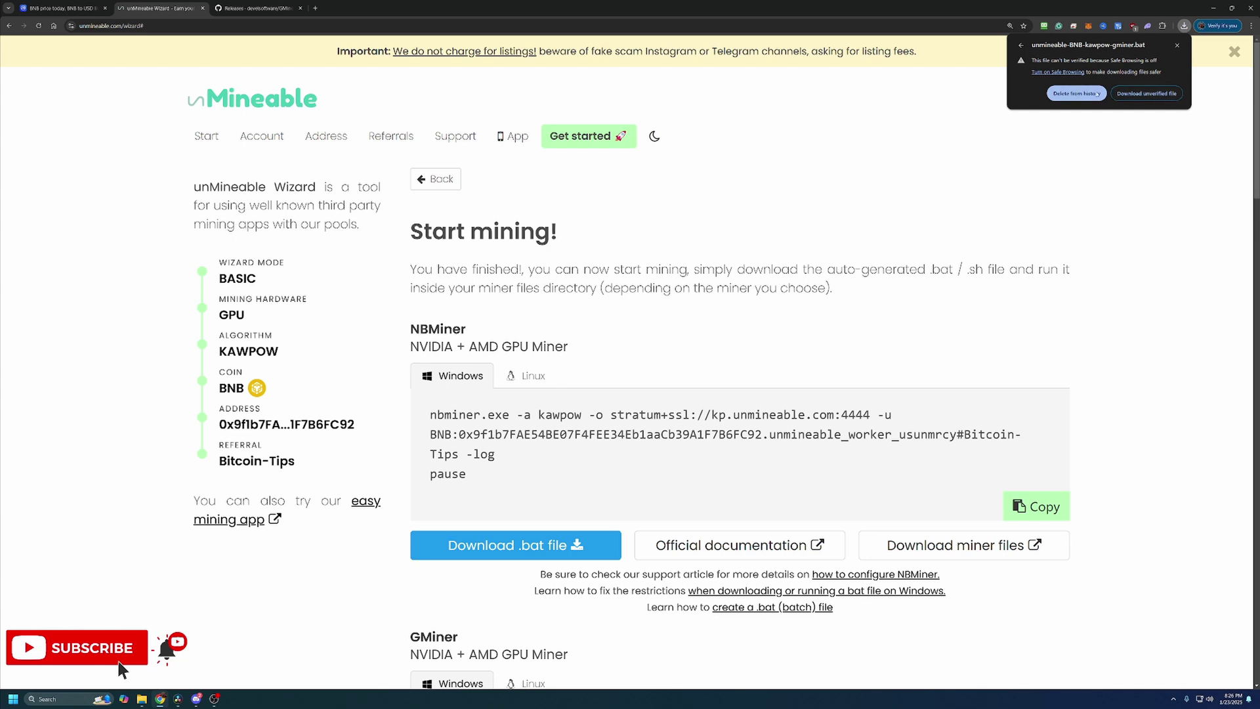
left_click(1164, 94)
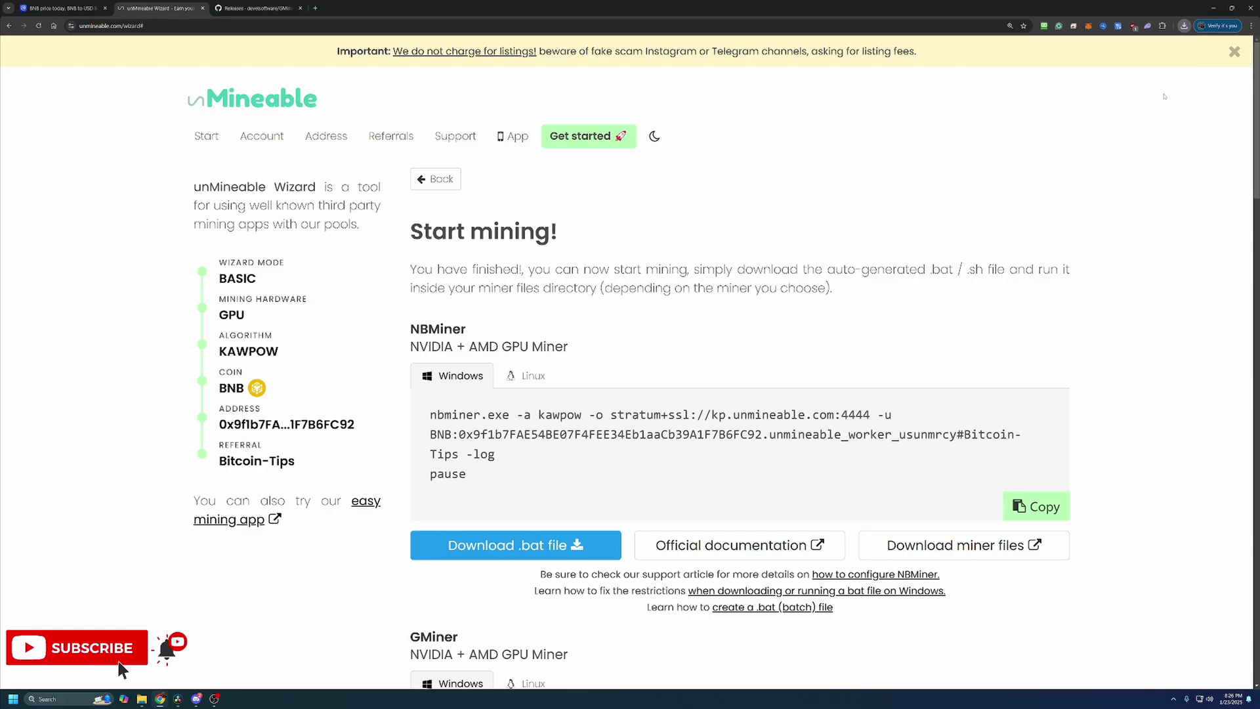
left_click(1162, 62)
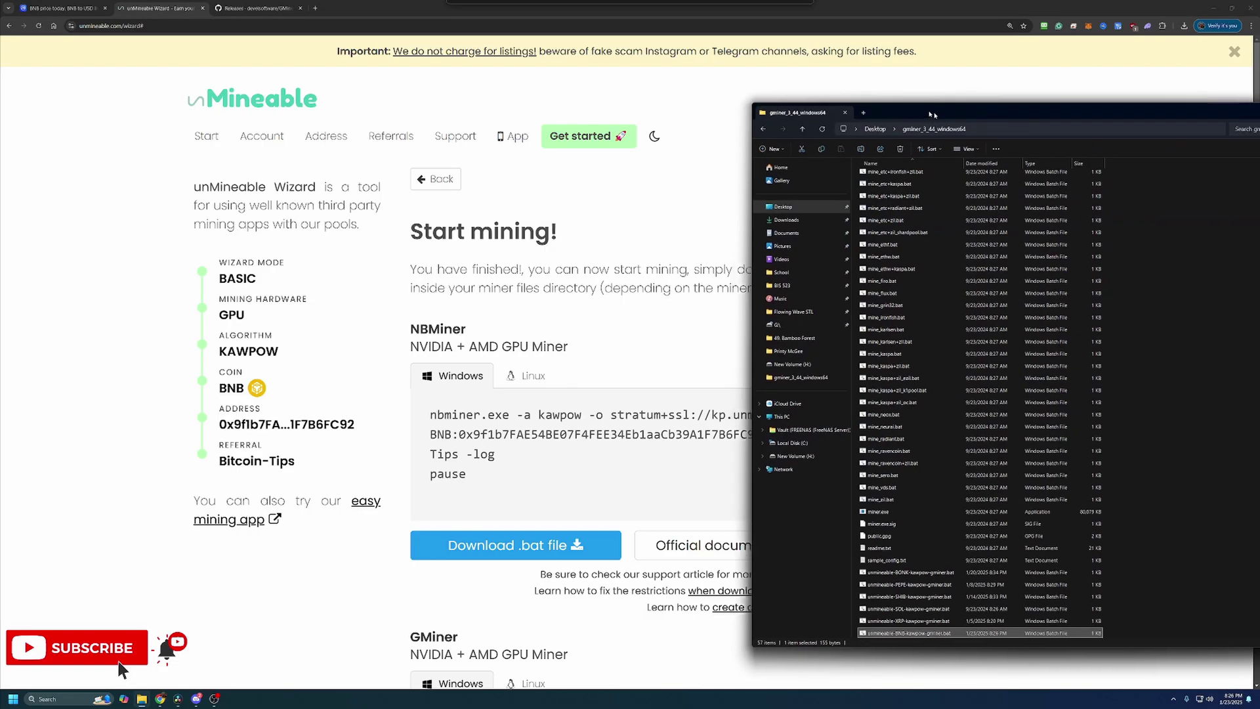
Run unmineable-BNB-kawpow-gminer.bat past the SmartScreen warning so GMiner starts mining kawpow.
left_click_drag(933, 115, 608, 64)
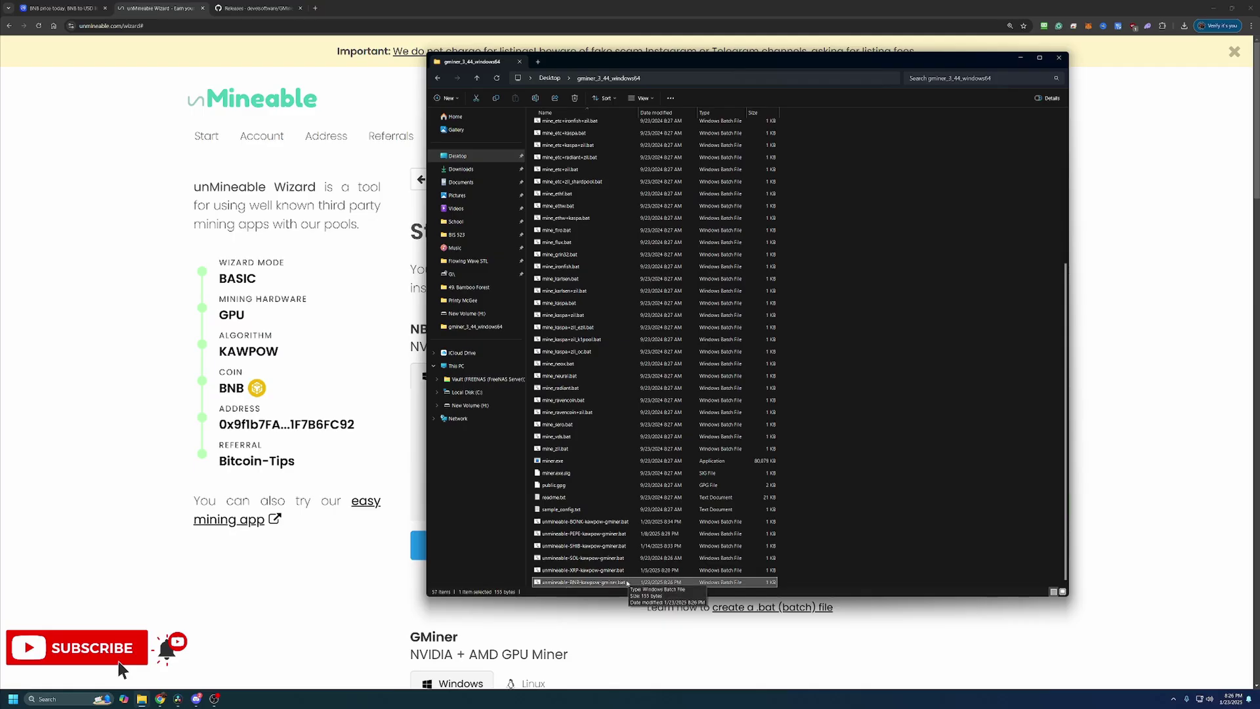
double_click(627, 582)
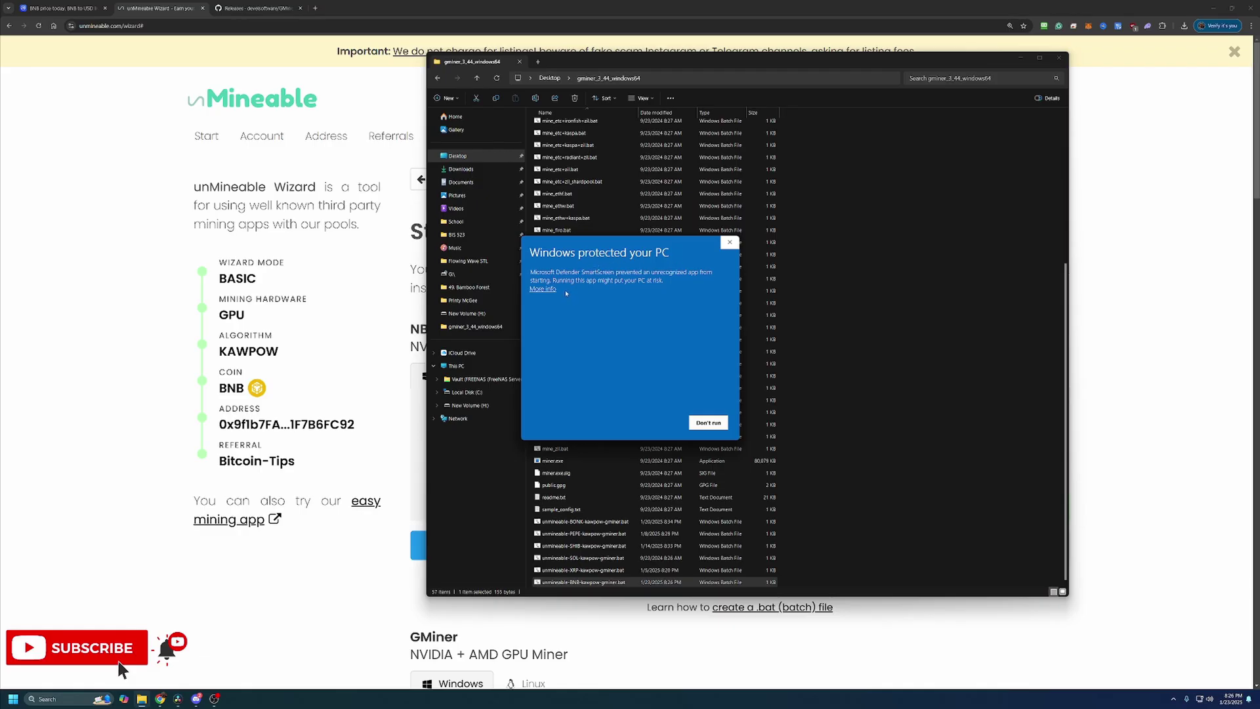
left_click(538, 288)
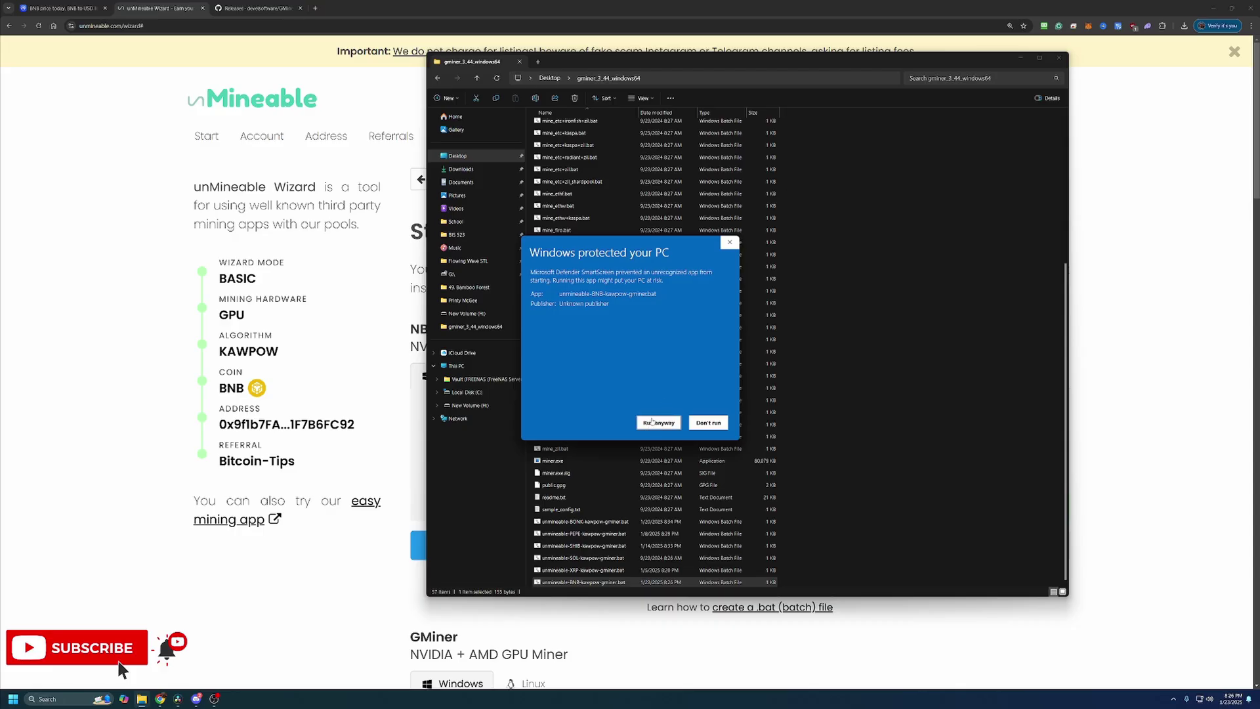
left_click(657, 422)
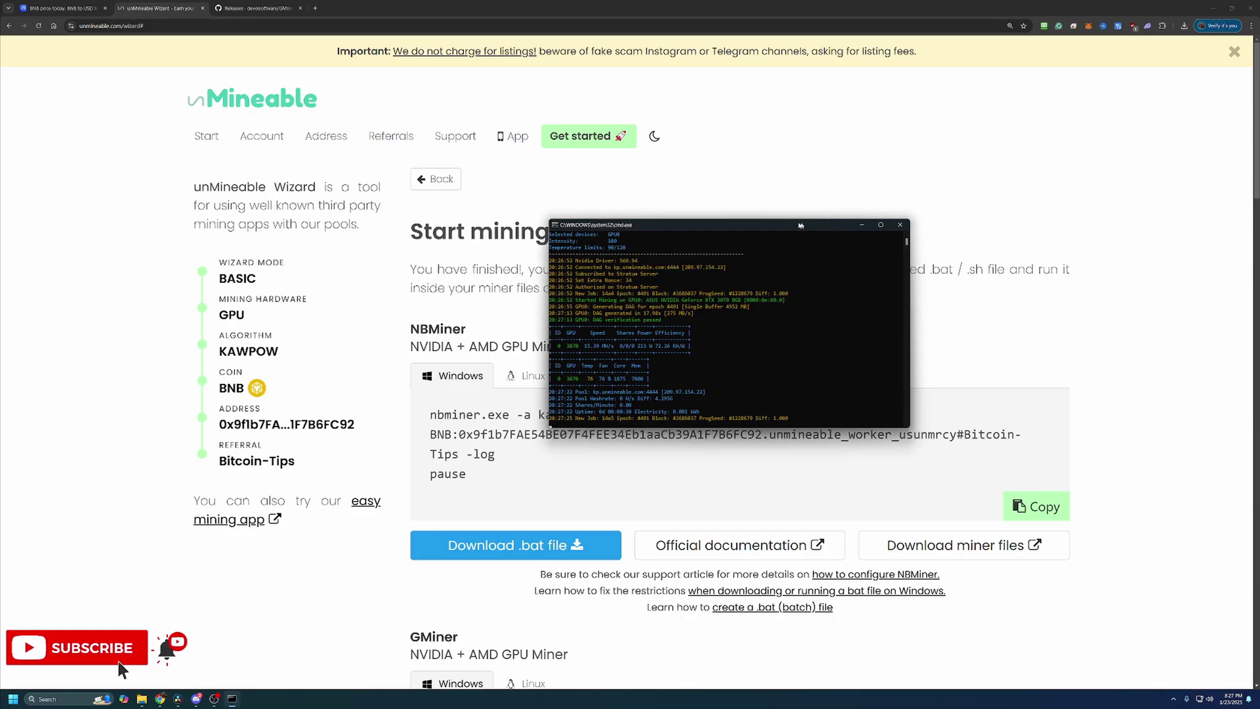
Shift the GMiner console slightly left, then close it to stop mining.
left_click_drag(803, 223, 739, 224)
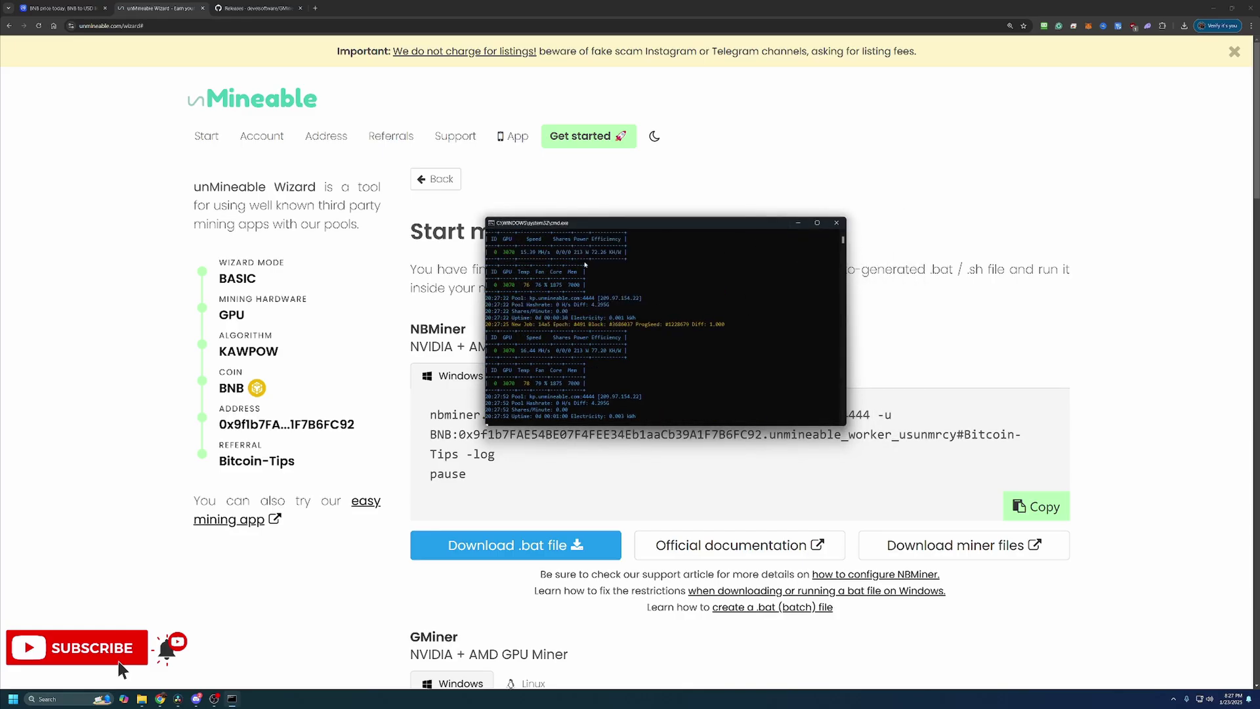
left_click(836, 223)
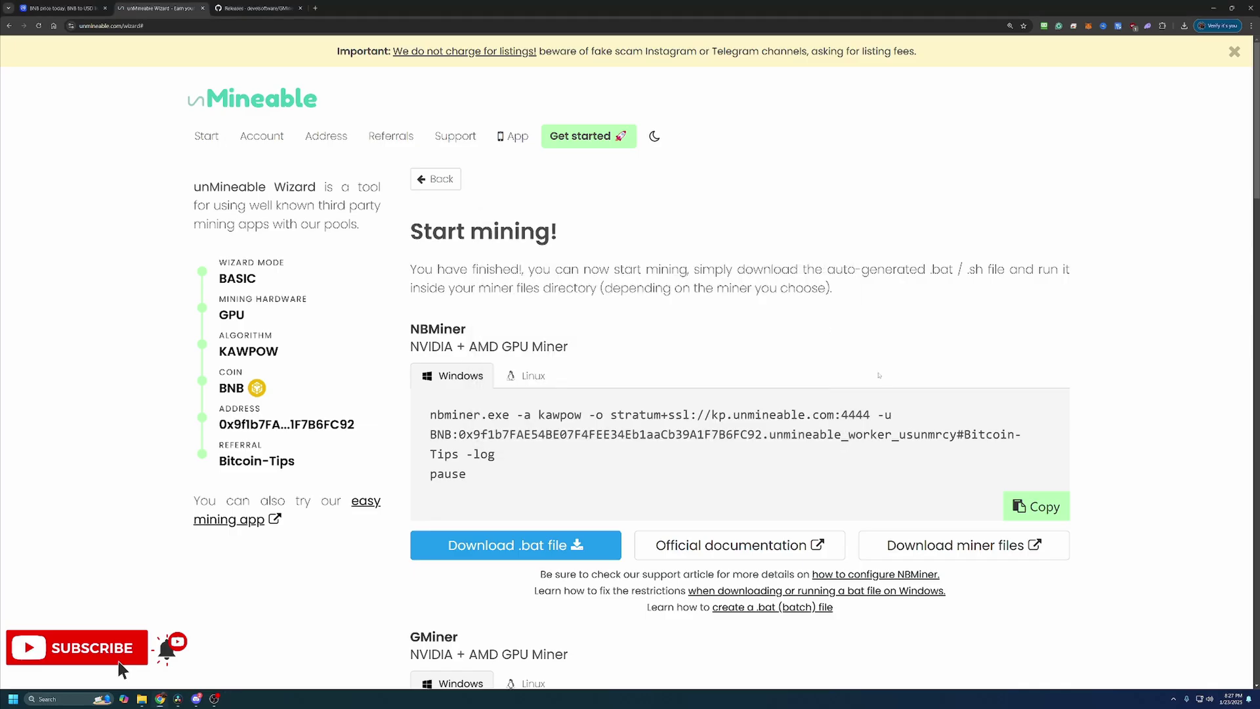